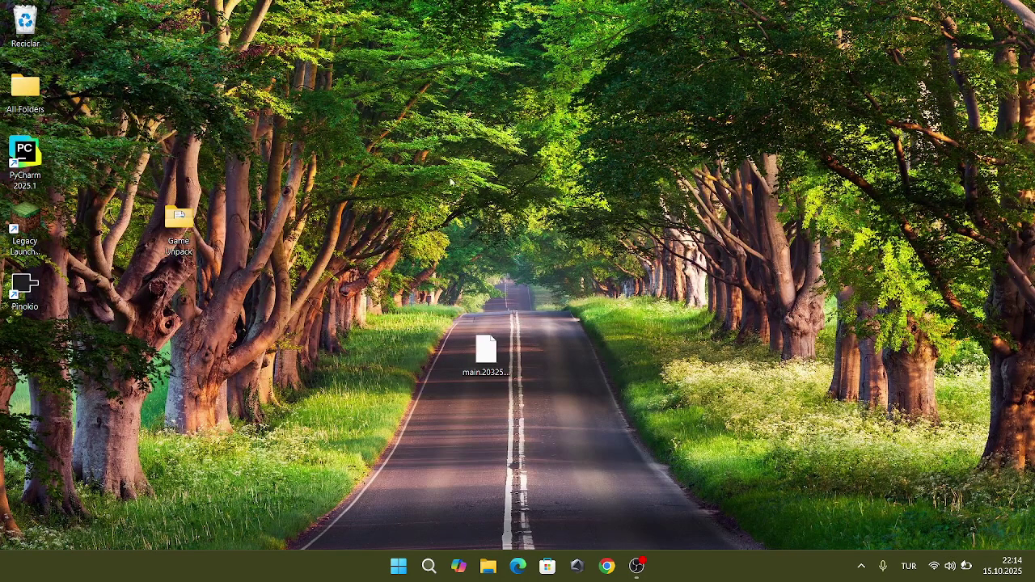
Step: Place the Game Unpack folder beside the main.20325 OBB file on the desktop and check the folder's contents
left_click_drag(175, 240, 479, 317)
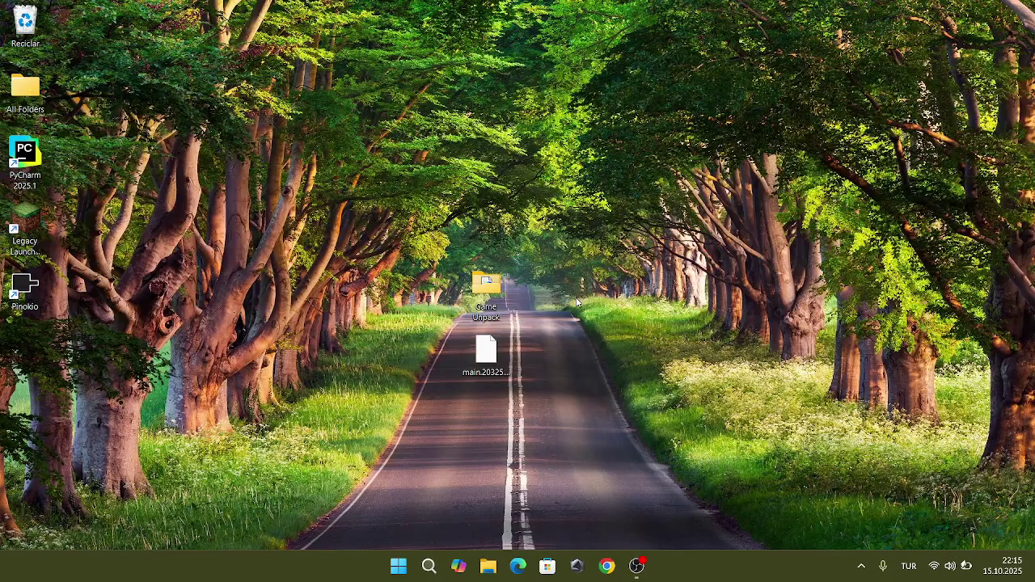
left_click_drag(486, 285, 538, 360)
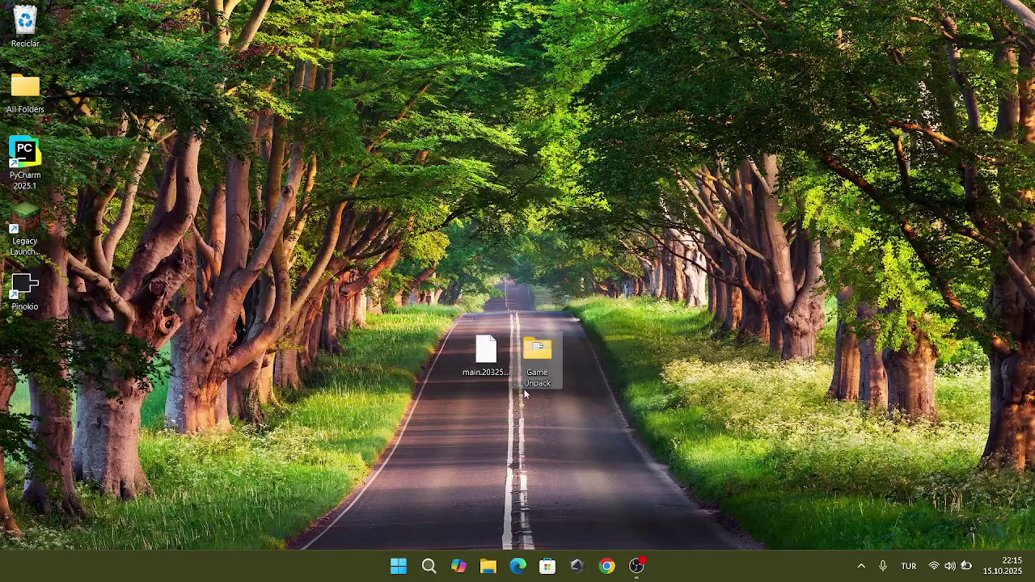
mouse_move(548, 362)
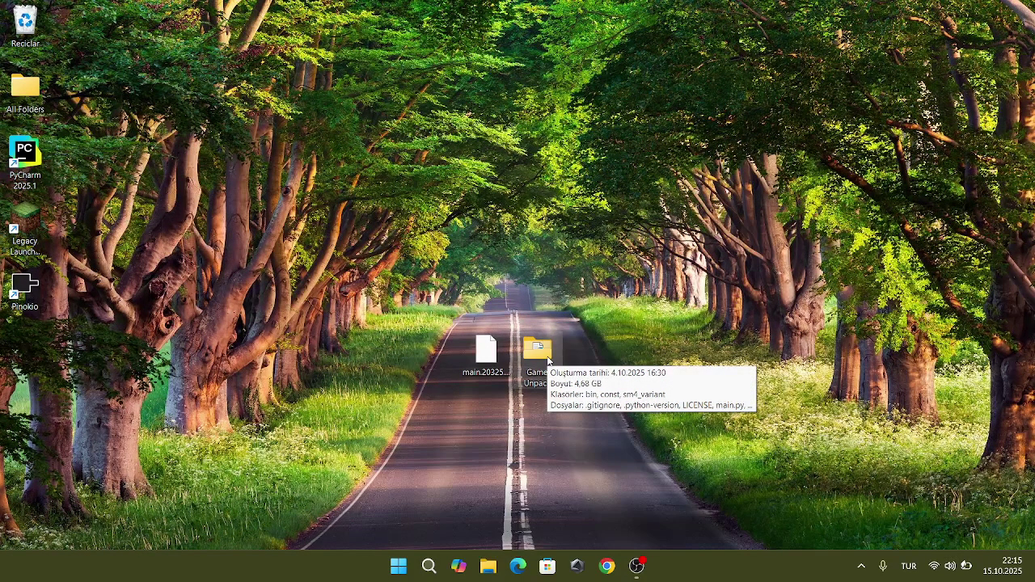
double_click(538, 350)
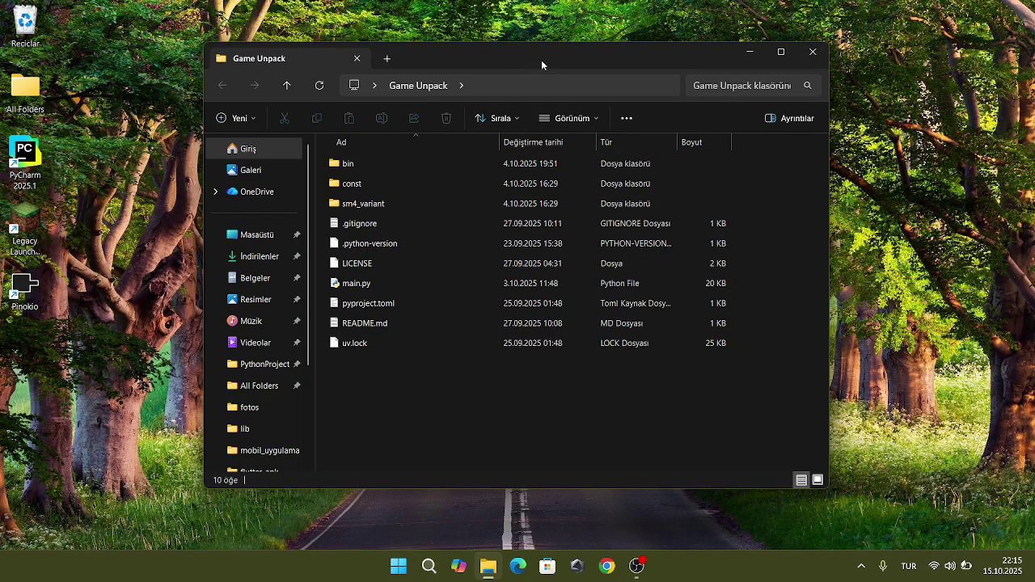
left_click(748, 50)
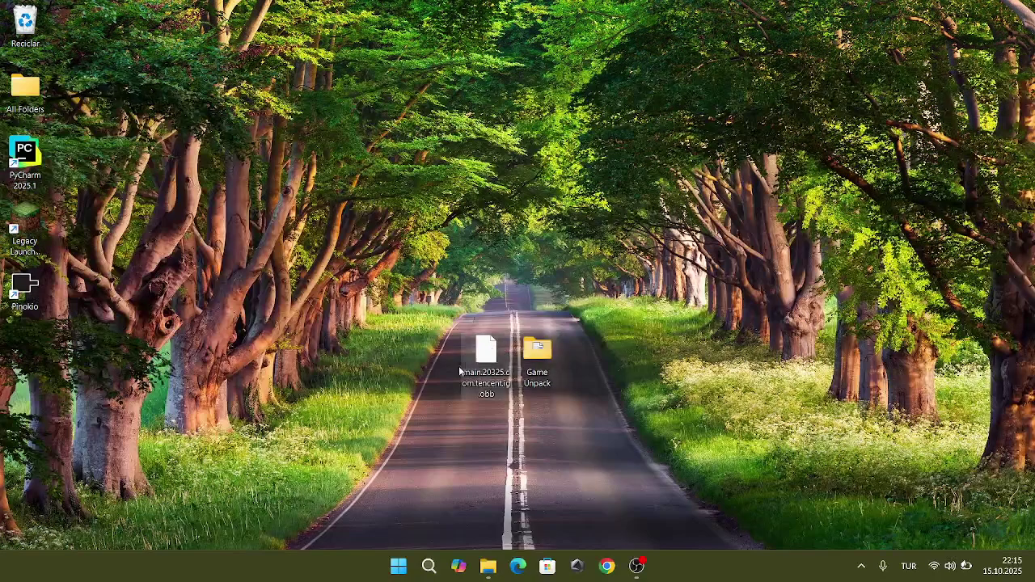
Step: Rename the OBB file to main.20325.com.tencent.ig.obb.zip and place it back beside the Game Unpack folder
right_click(477, 353)
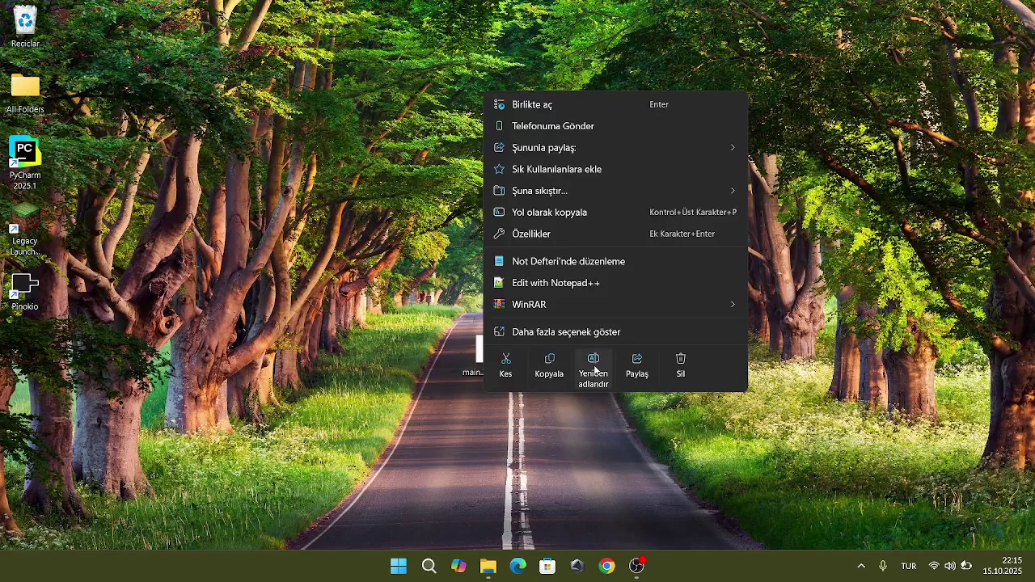
left_click(593, 360)
left_click(507, 393)
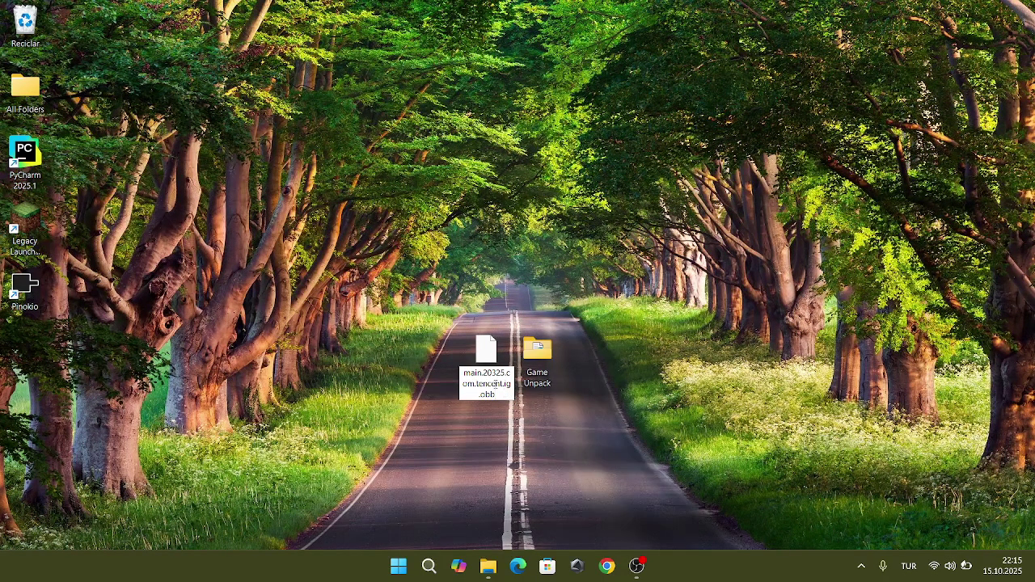
type(".zip")
key("Return")
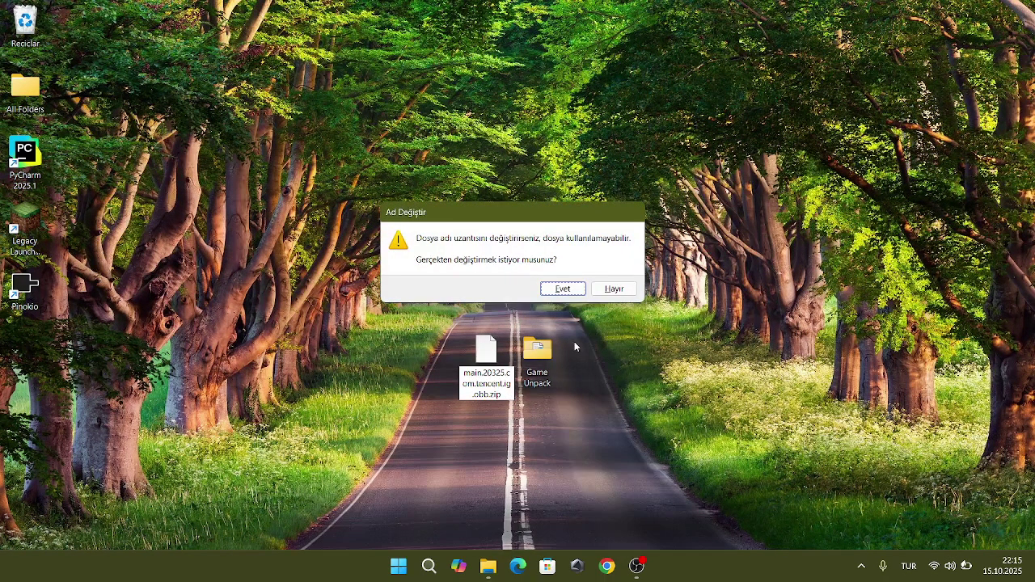
left_click(560, 289)
left_click_drag(25, 356, 474, 348)
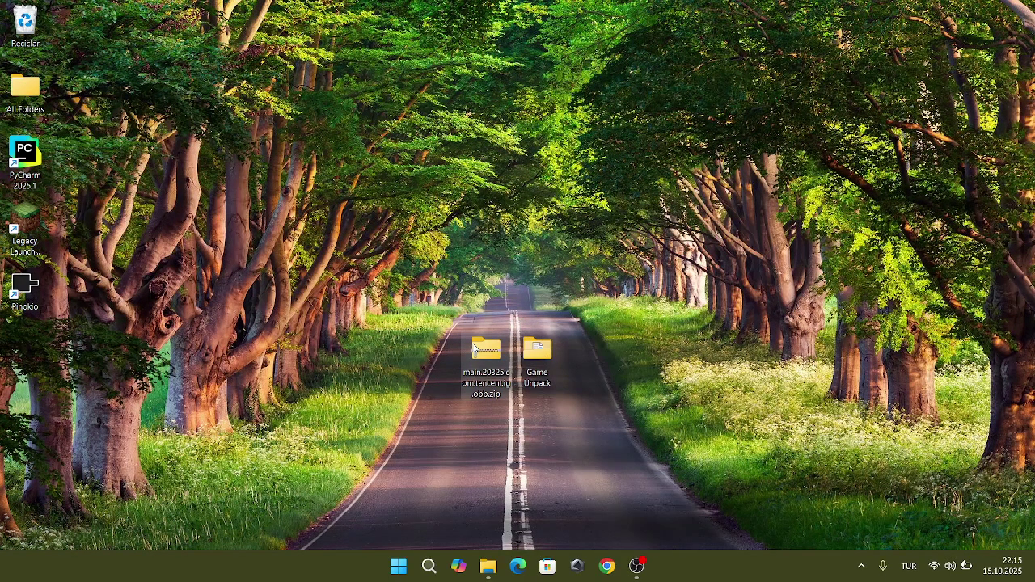
Step: Copy mini_obbzsdic_obb.pak from the zip's ShadowTrackerExtra/Content/Paks folder to the desktop and place it above the archive
double_click(474, 348)
double_click(437, 181)
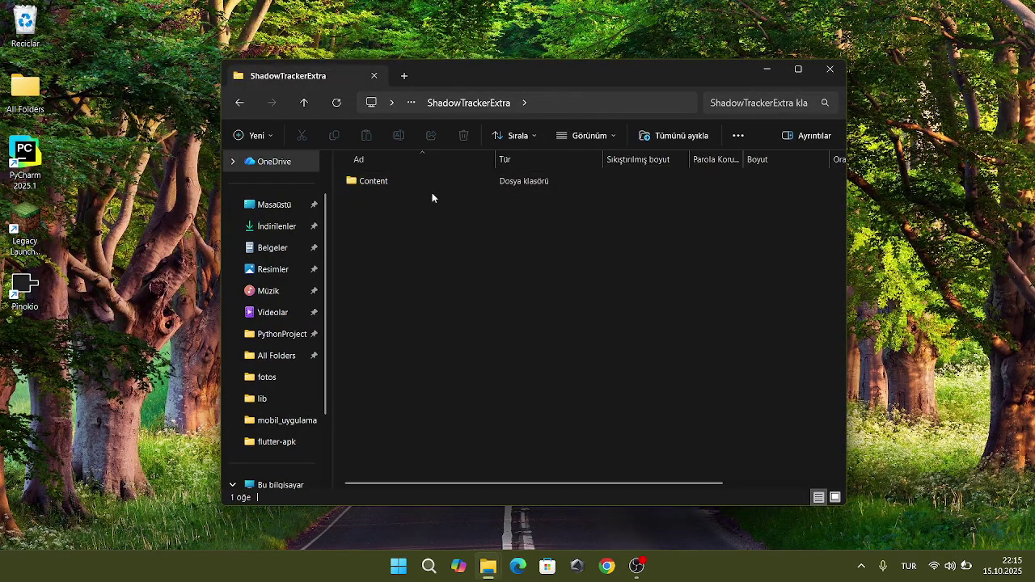
double_click(437, 183)
double_click(418, 213)
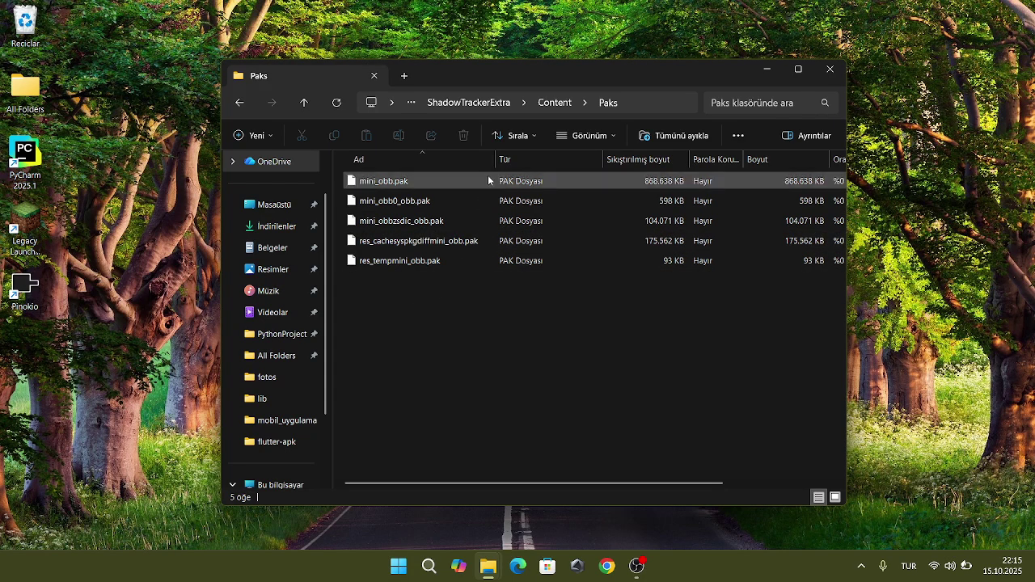
left_click(418, 222)
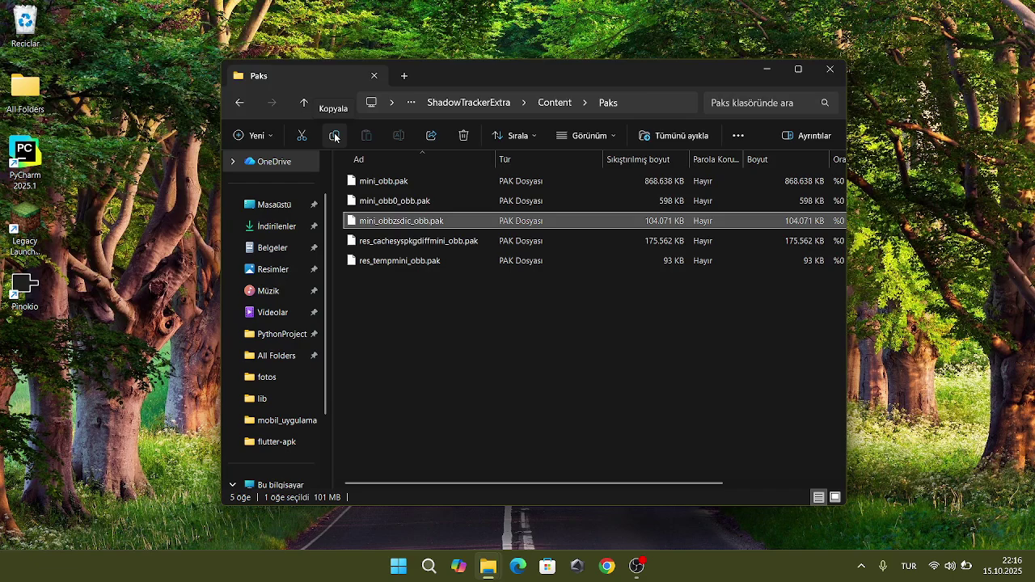
left_click_drag(374, 225, 182, 306)
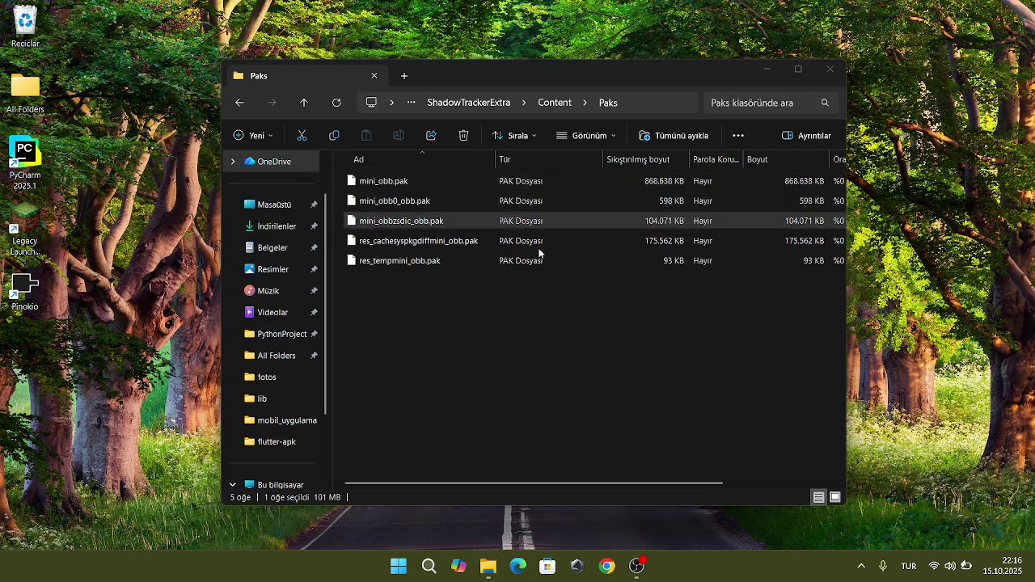
left_click(821, 73)
left_click_drag(25, 349, 486, 285)
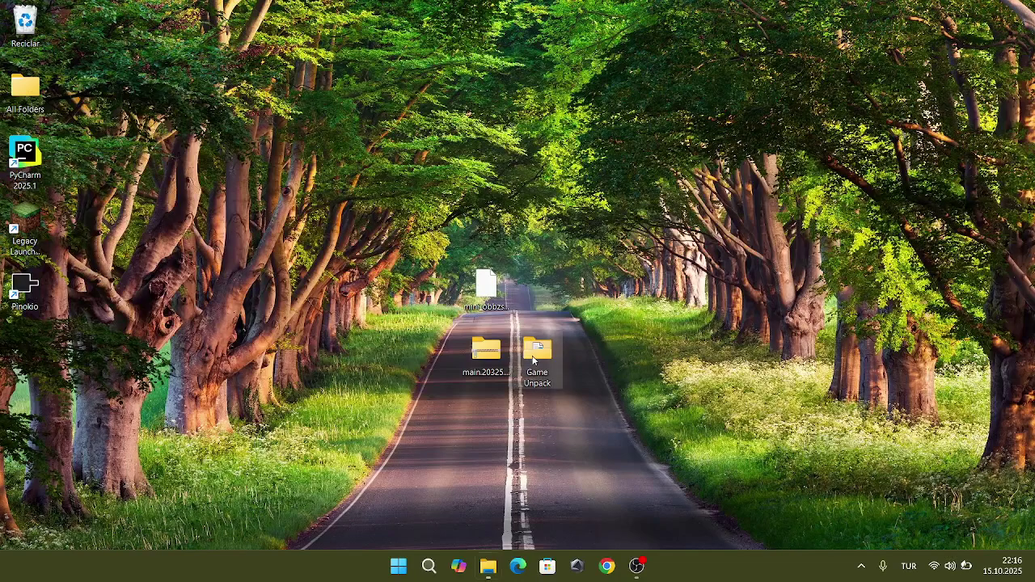
Step: Move mini_obbzsdic_obb.pak from the desktop into the bin folder inside Game Unpack
double_click(533, 360)
left_click_drag(580, 57, 777, 63)
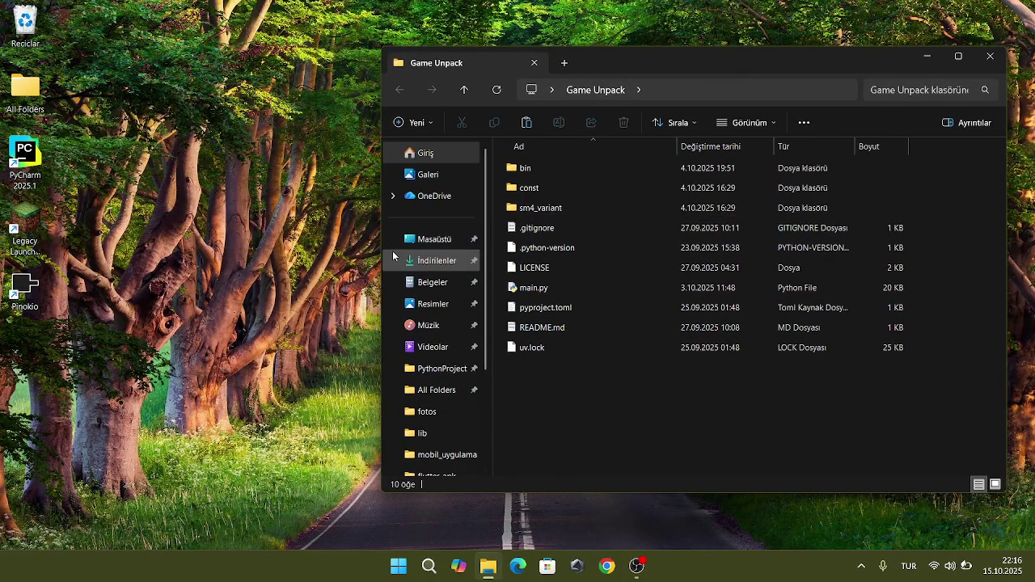
left_click_drag(382, 252, 648, 173)
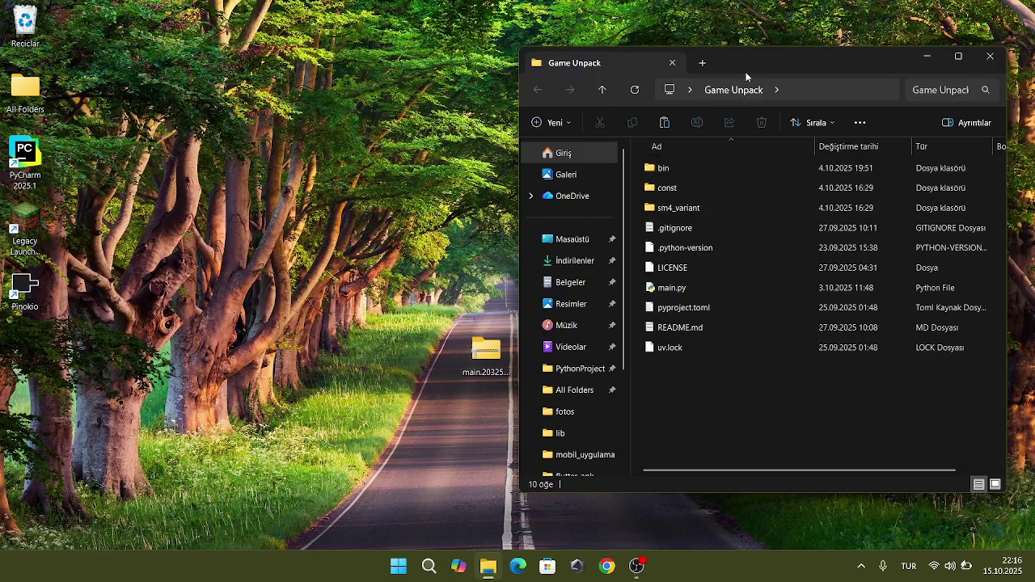
left_click_drag(747, 73, 556, 73)
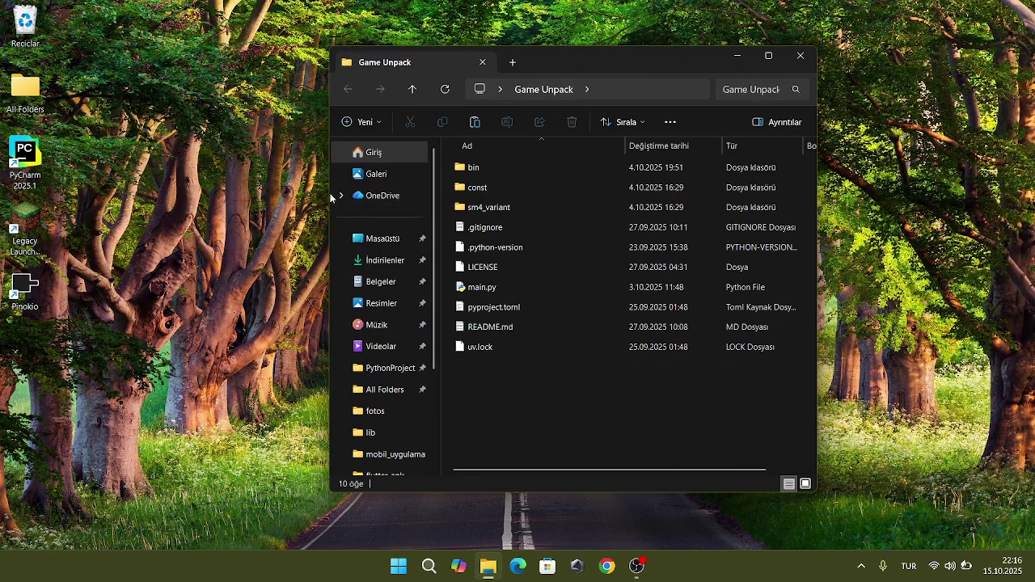
left_click_drag(331, 198, 191, 198)
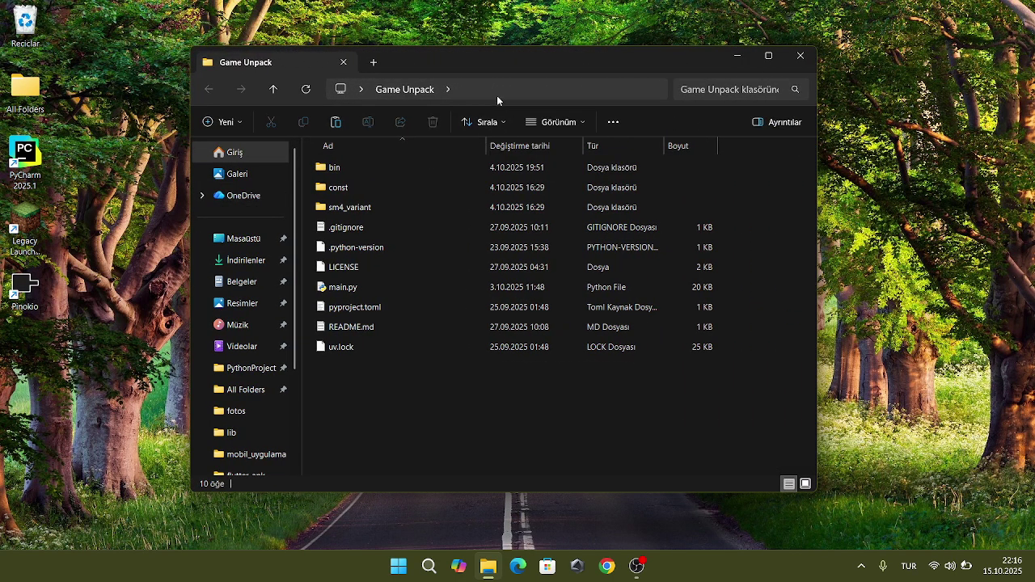
Step: Start a command prompt in the Game Unpack folder and run python main.py
left_click(544, 94)
type("cmd")
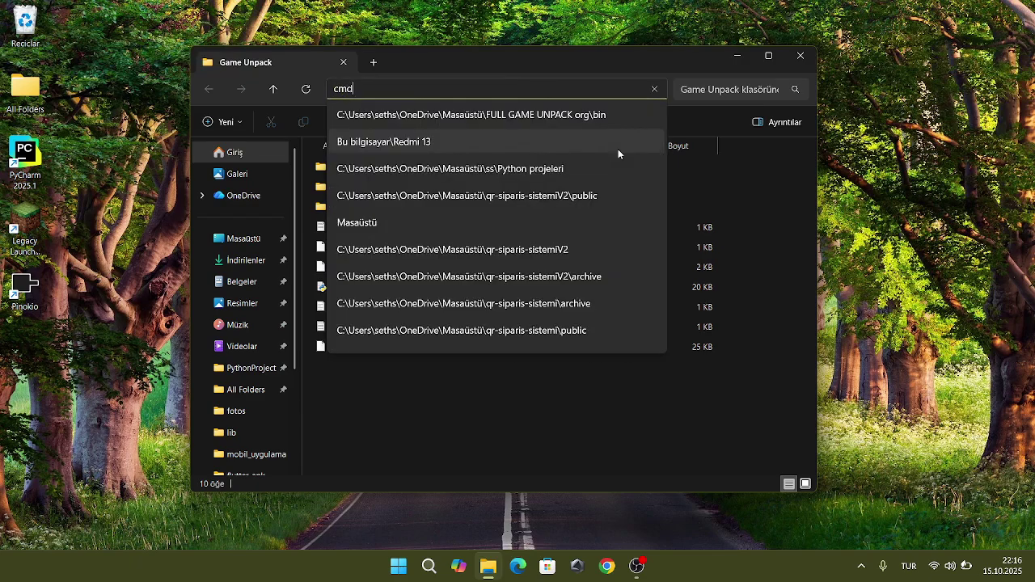
key("Return")
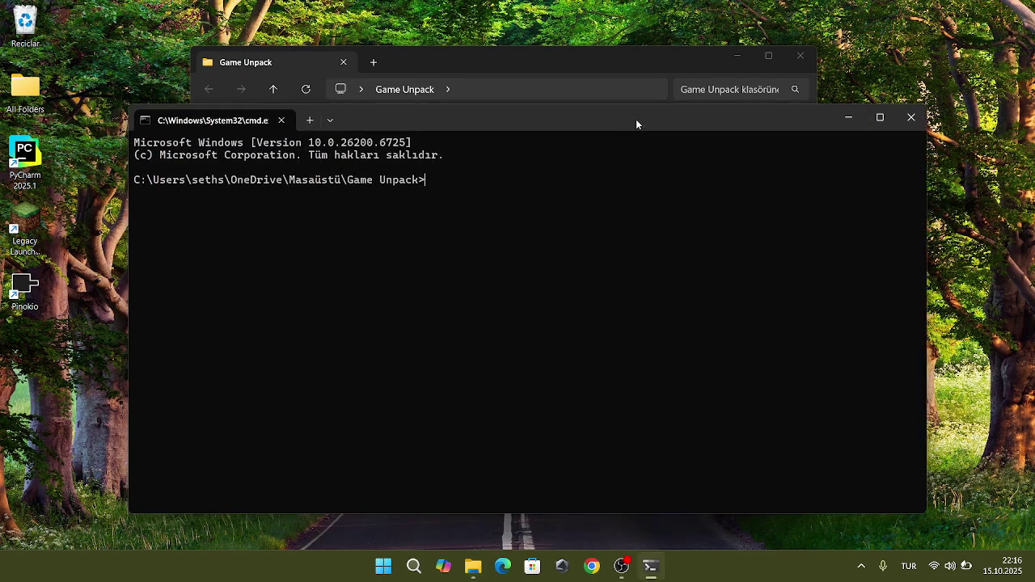
type("python")
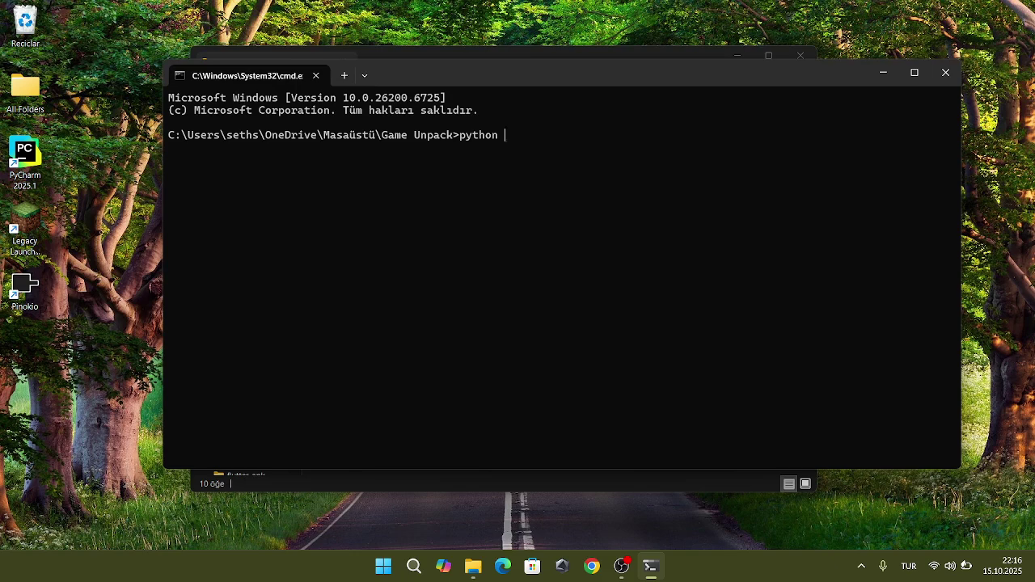
left_click_drag(586, 79, 576, 97)
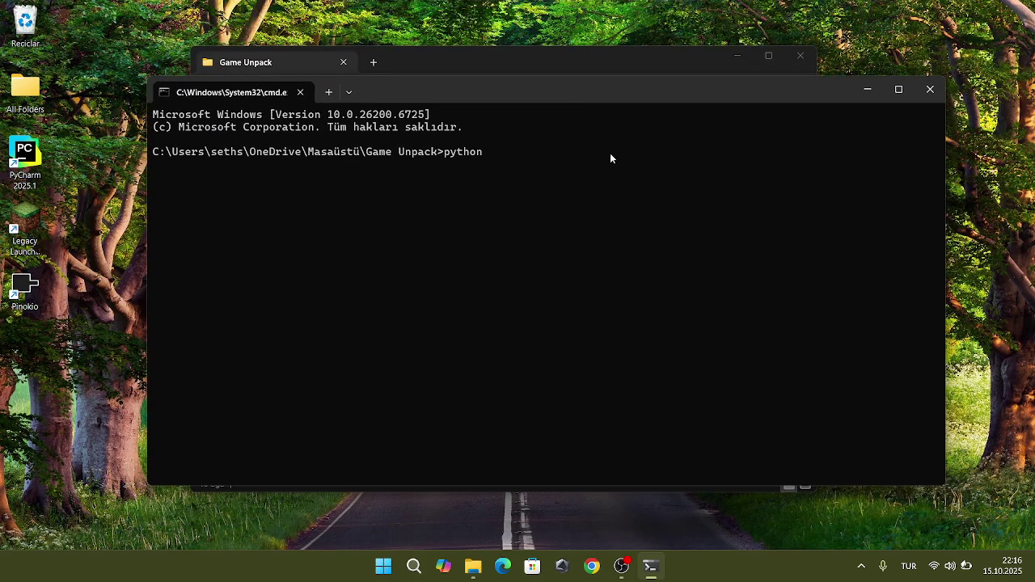
type("main.py")
key("Return")
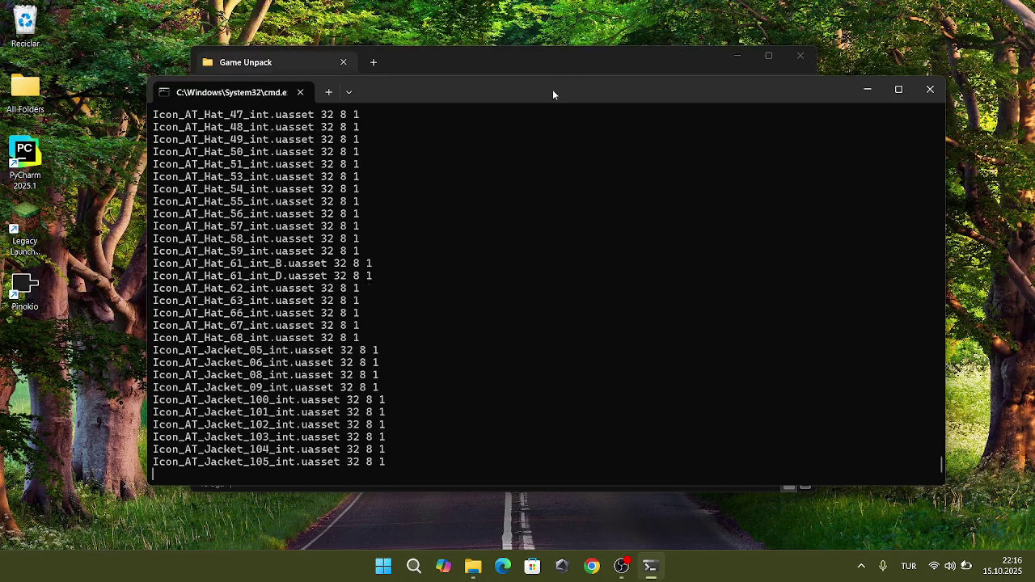
Step: Check the unpacked ShadowTrackerExtra output in bin/out_mini_obbzsdic_obb and return to the bin folder
left_click_drag(552, 89, 513, 212)
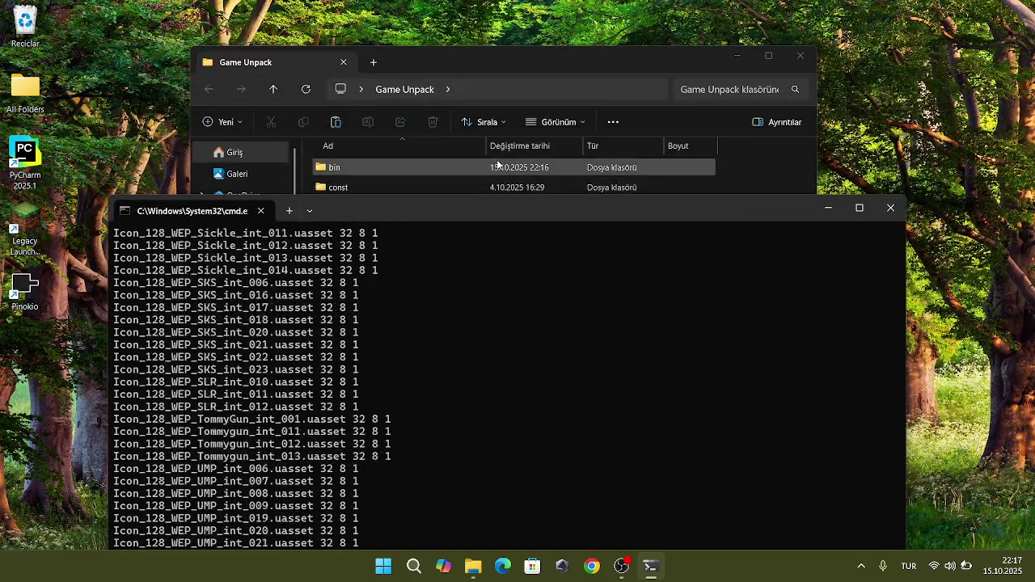
left_click(482, 166)
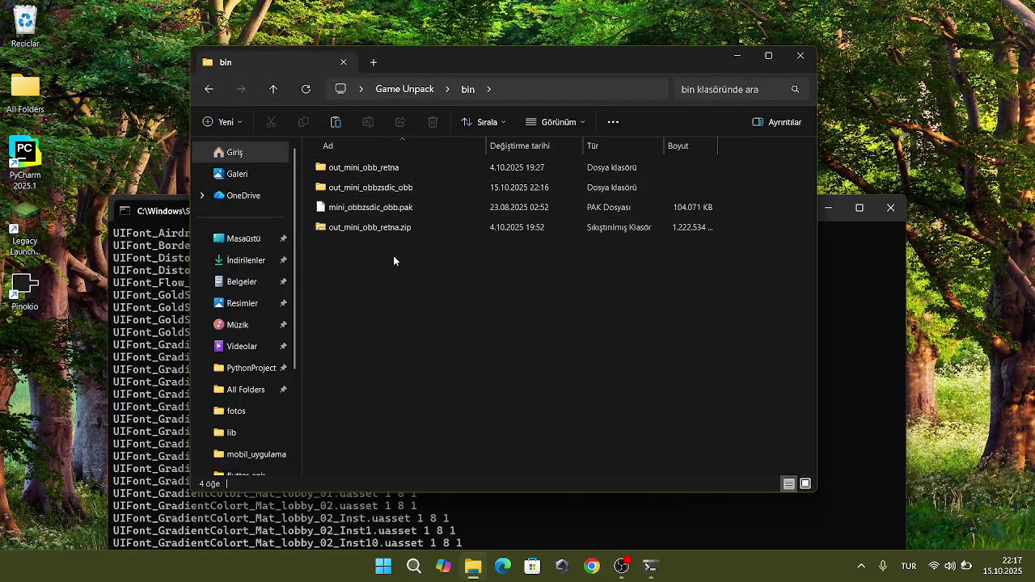
left_click_drag(712, 246, 515, 230)
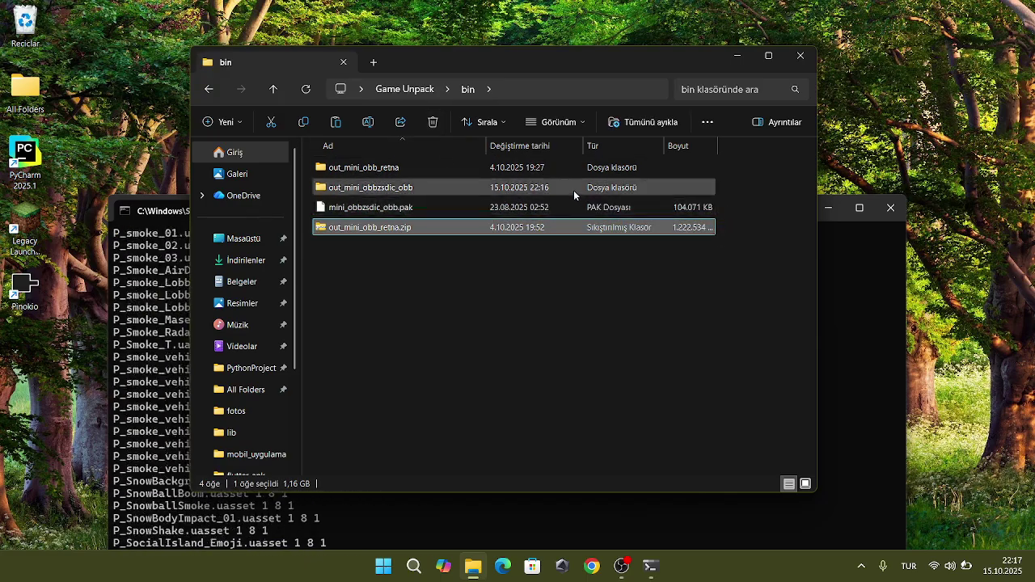
double_click(503, 189)
double_click(406, 191)
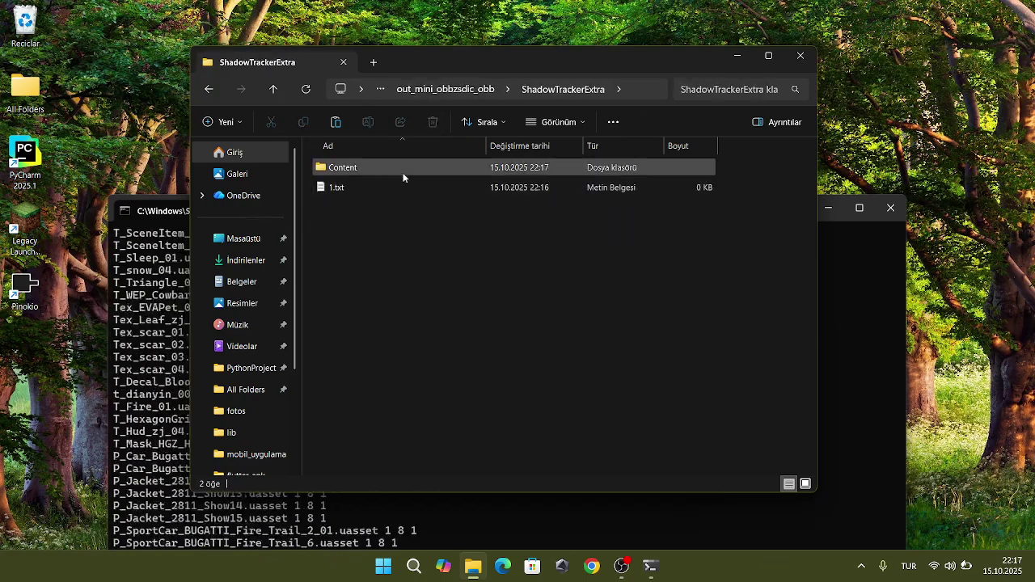
left_click(427, 90)
left_click(465, 89)
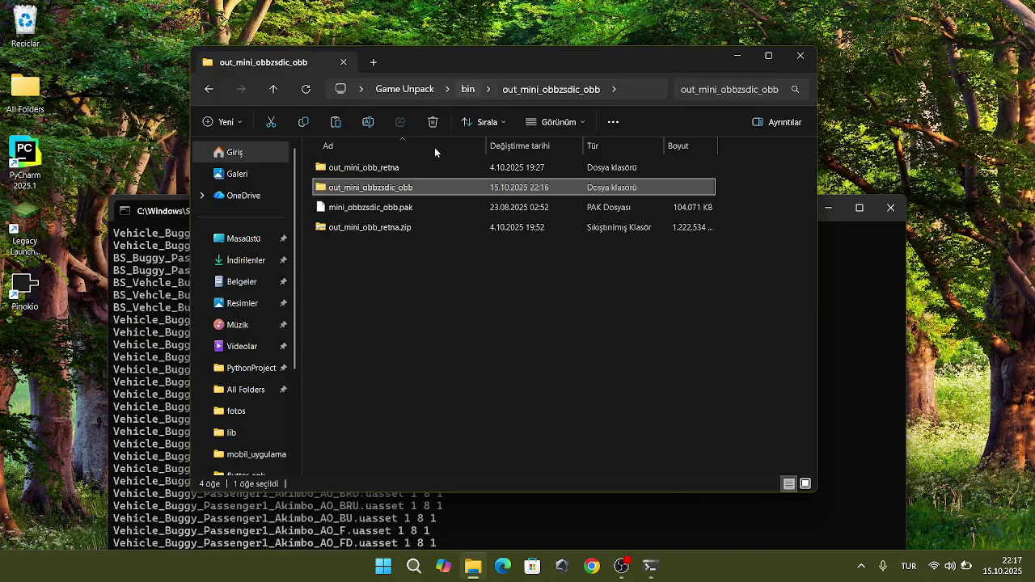
Step: Delete the out_game_patch_4.0.0.20368 folder from out_mini_obb_retna
left_click(413, 167)
double_click(413, 167)
left_click(380, 188)
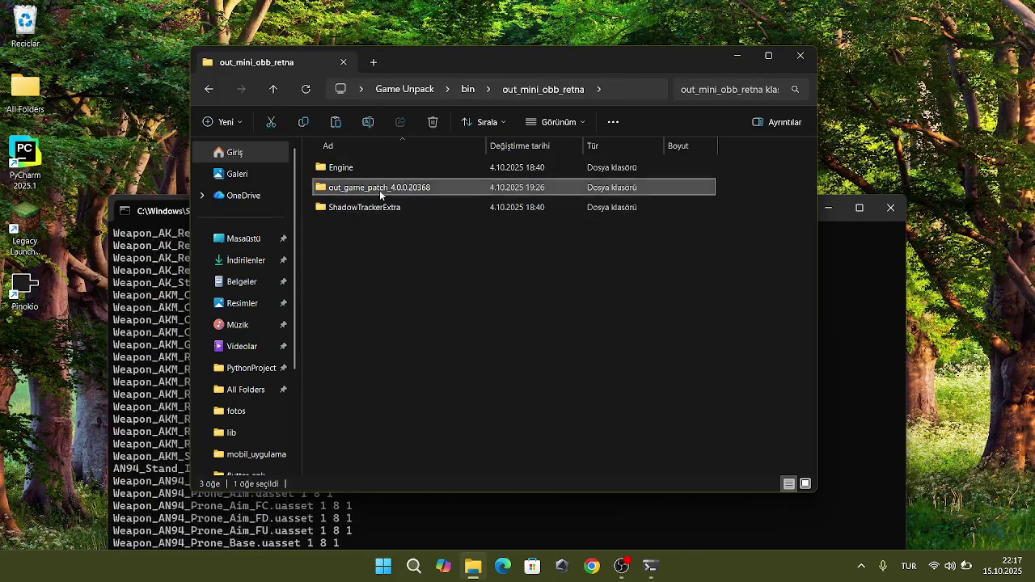
left_click(433, 122)
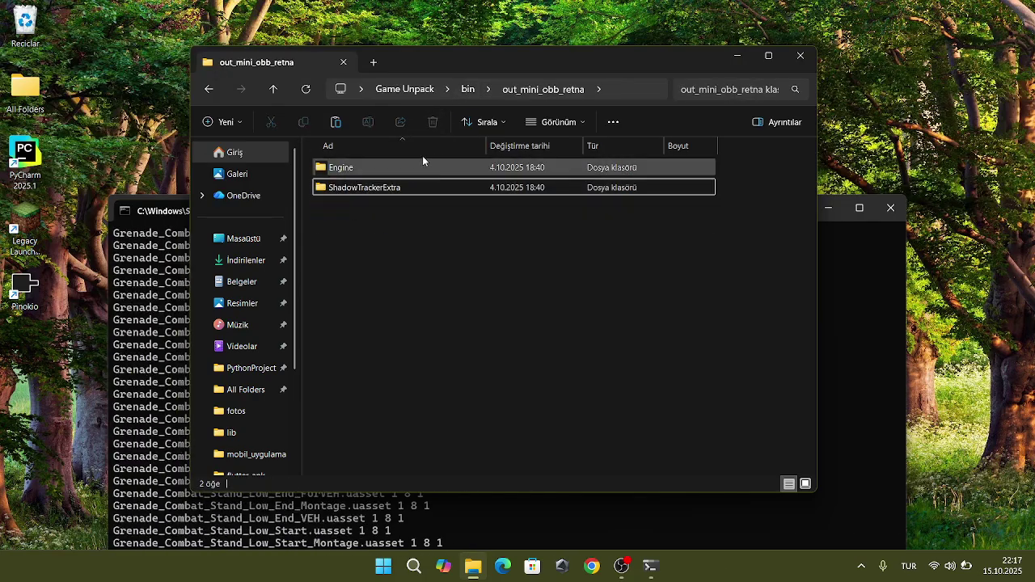
Step: Look through the ShadowTrackerExtra/Content folders and files in out_mini_obb_retna, and return to out_mini_obb_retna
double_click(420, 183)
double_click(401, 189)
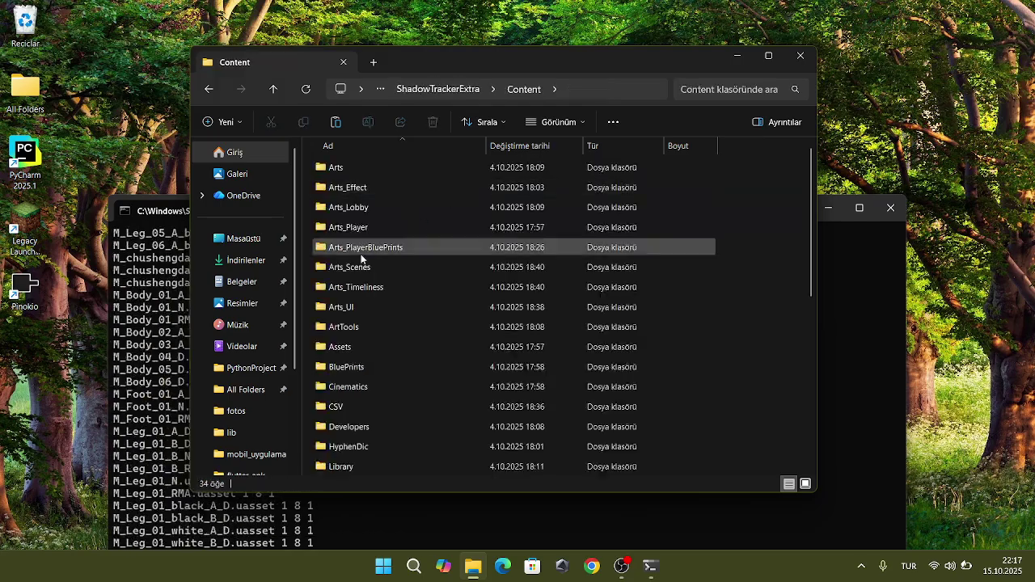
scroll(492, 287, "down", 3)
scroll(566, 293, "down", 2)
scroll(606, 306, "up", 6)
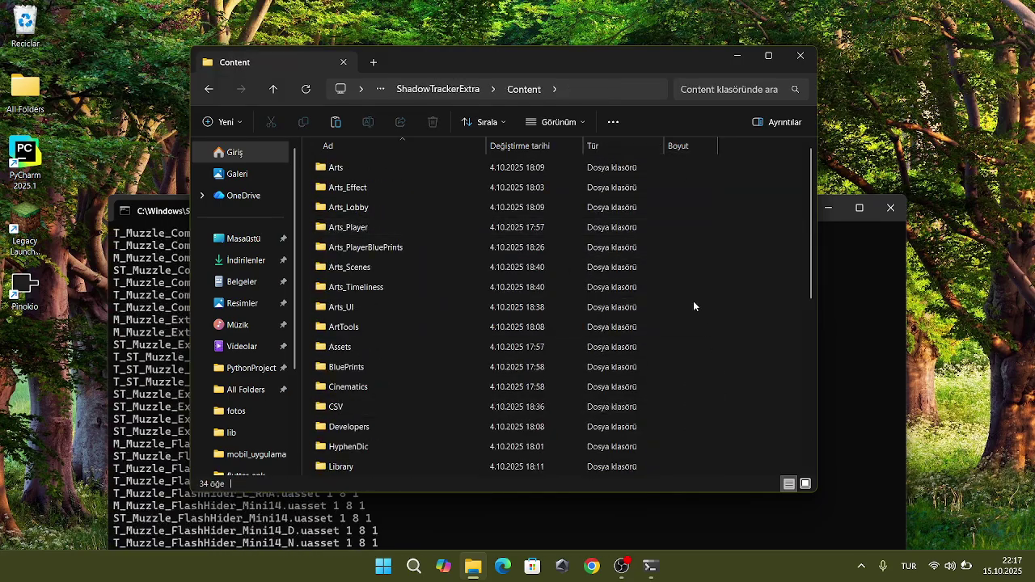
scroll(614, 297, "down", 6)
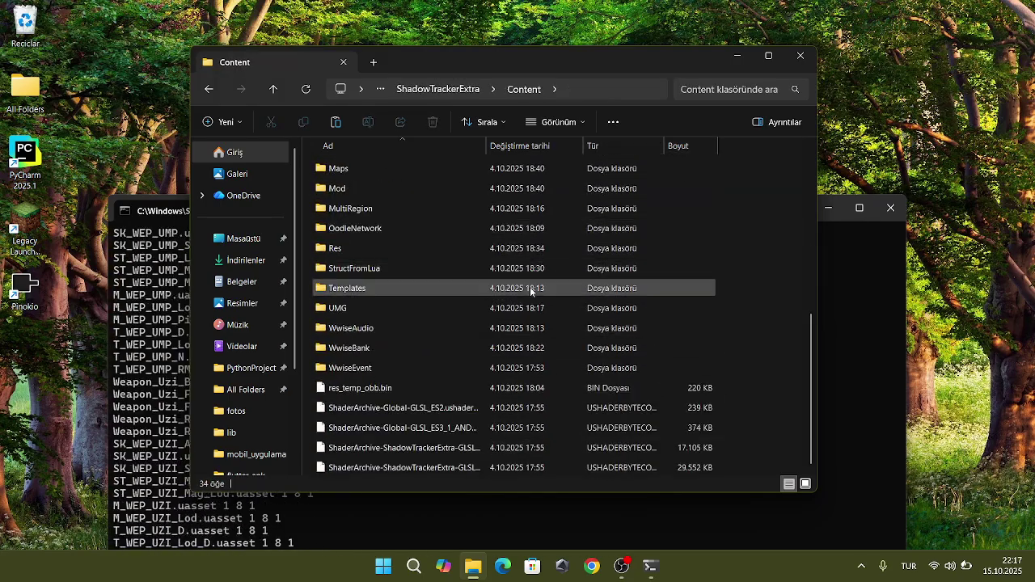
left_click(437, 89)
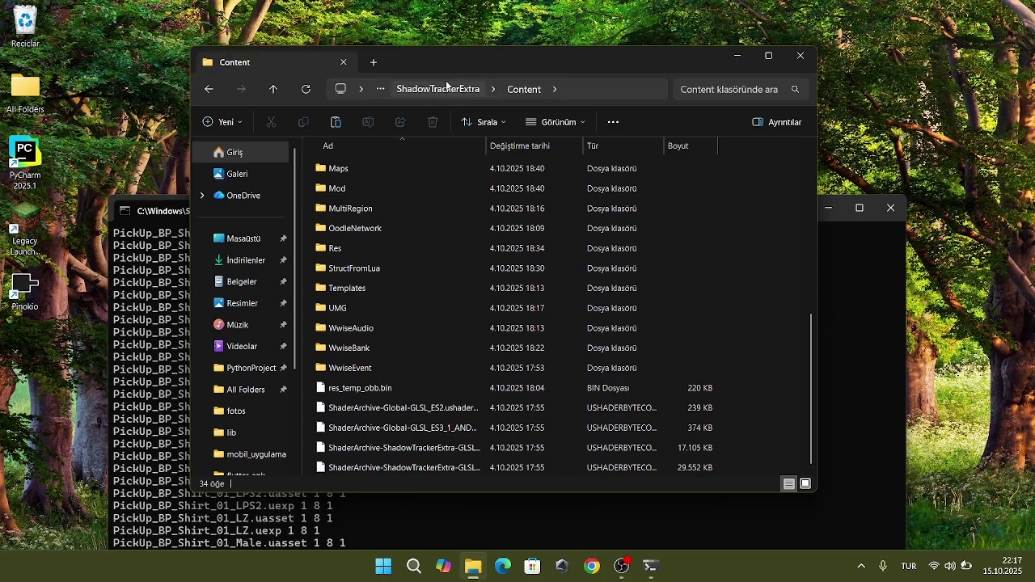
left_click(438, 88)
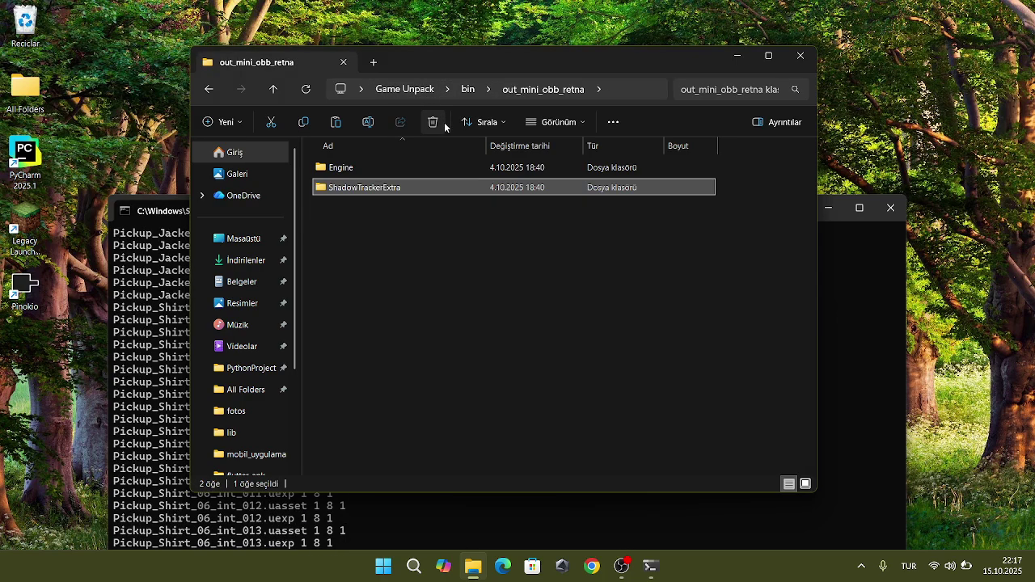
Step: Delete the out_mini_obb_retna folder and out_mini_obb_retna.zip from the bin folder, keeping the deletion progress window minimized
left_click(471, 88)
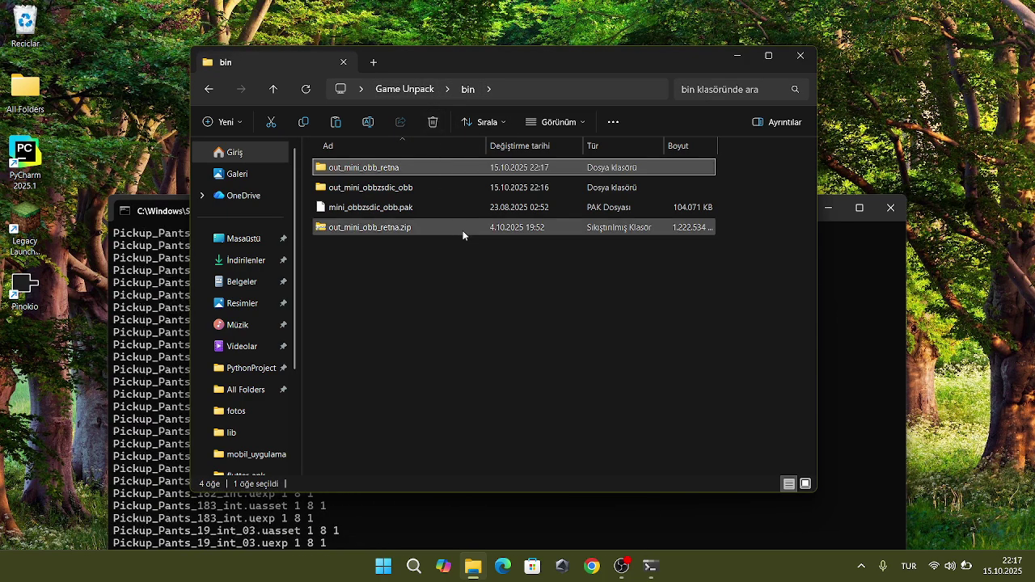
key("Delete")
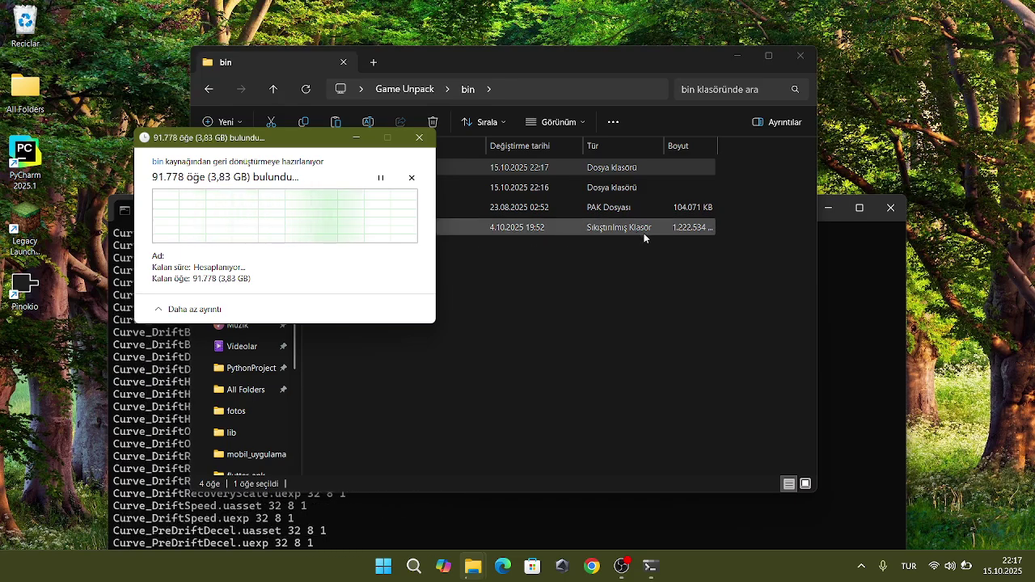
left_click(360, 138)
left_click(381, 227)
left_click(432, 121)
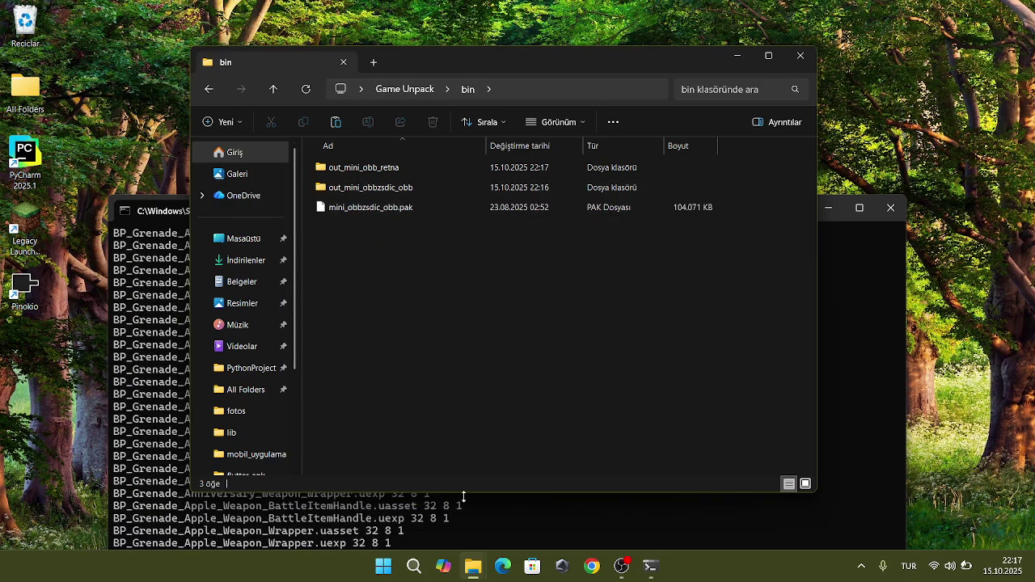
mouse_move(473, 571)
left_click(500, 492)
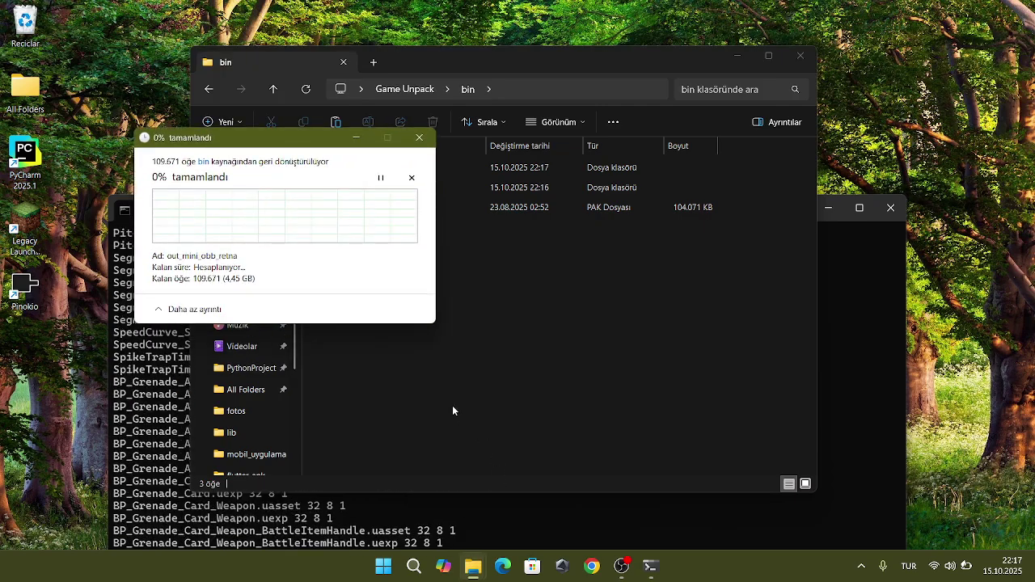
left_click(358, 139)
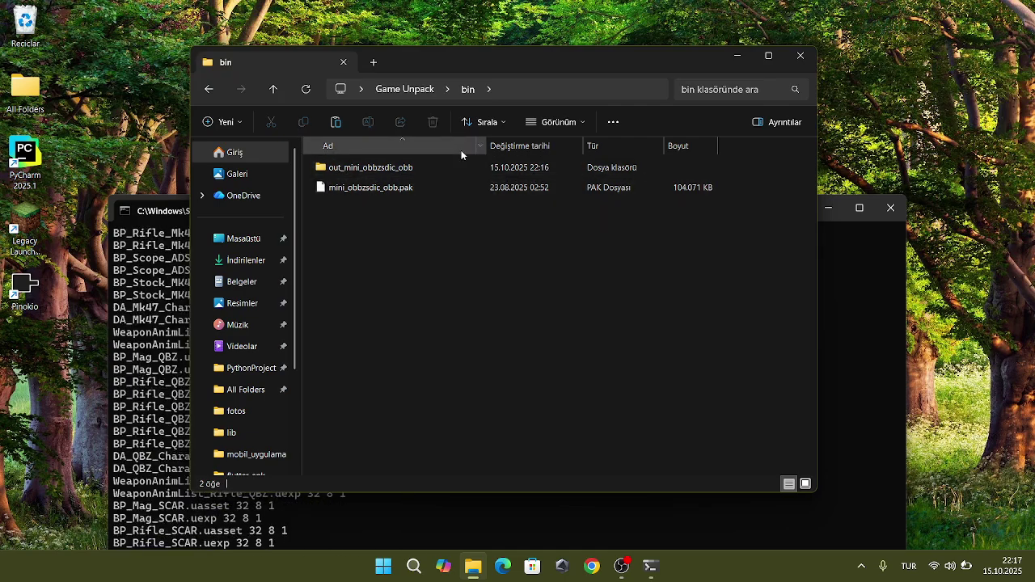
Step: Look through the Arts_PlayerBluePrints folders in out_mini_obbzsdic_obb/ShadowTrackerExtra/Content and return to Content
double_click(386, 168)
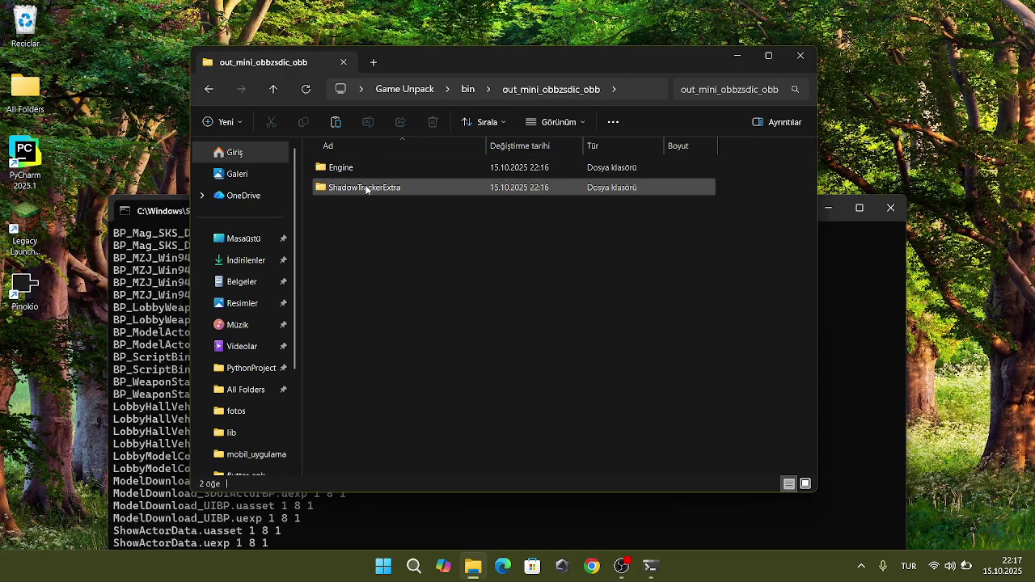
double_click(358, 186)
double_click(356, 171)
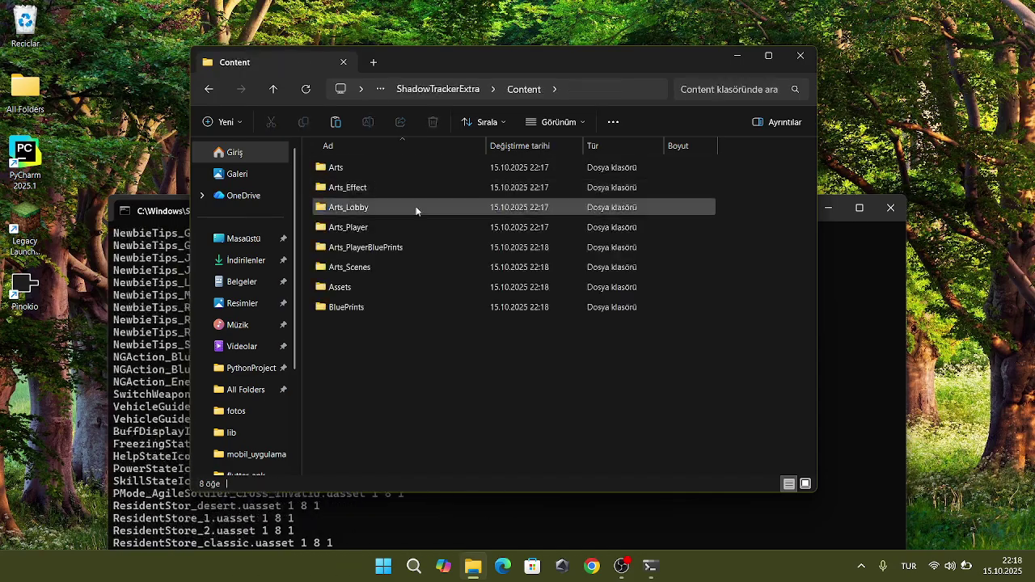
double_click(372, 248)
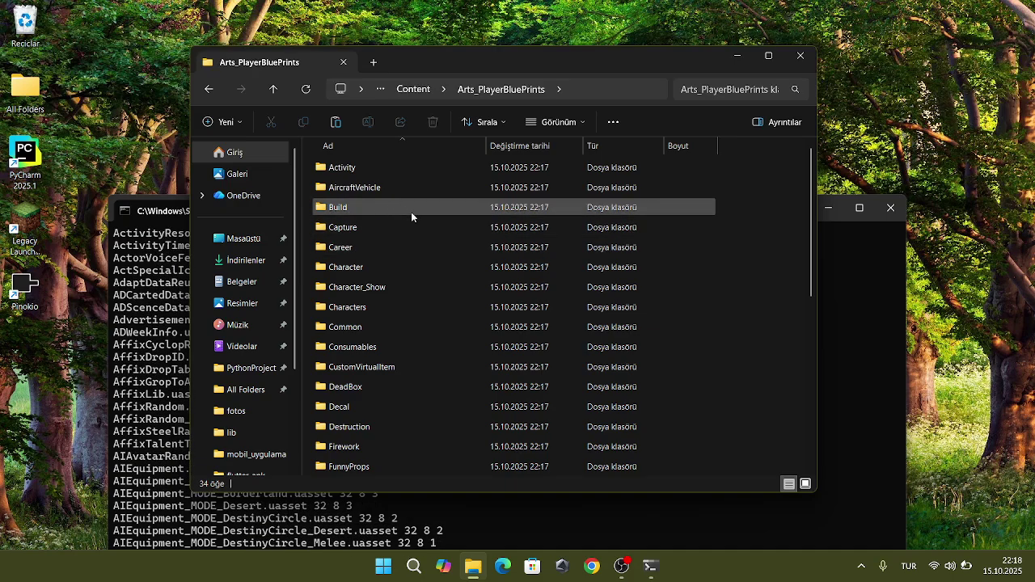
scroll(485, 266, "down", 4)
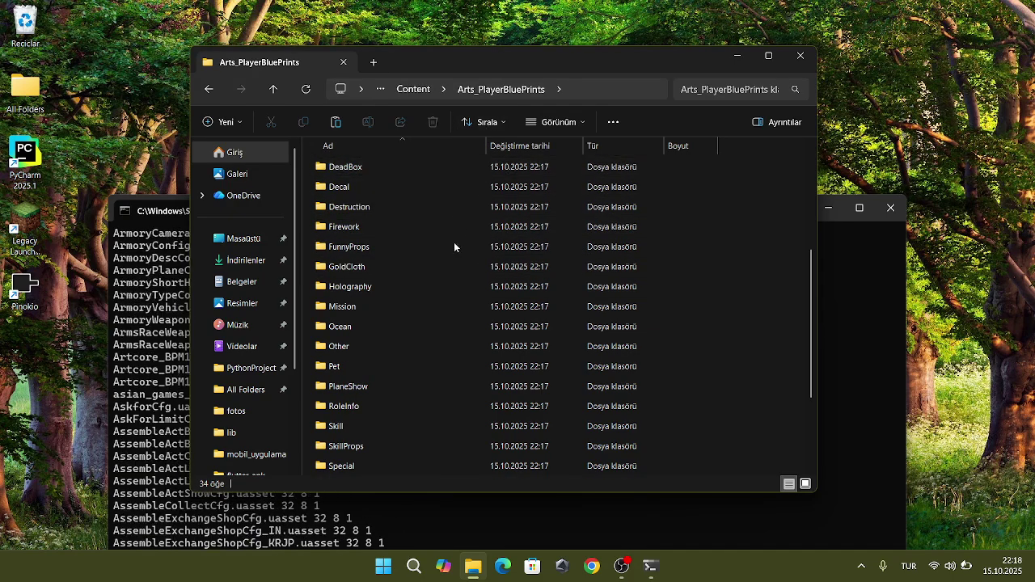
scroll(378, 411, "up", 3)
scroll(414, 372, "up", 1)
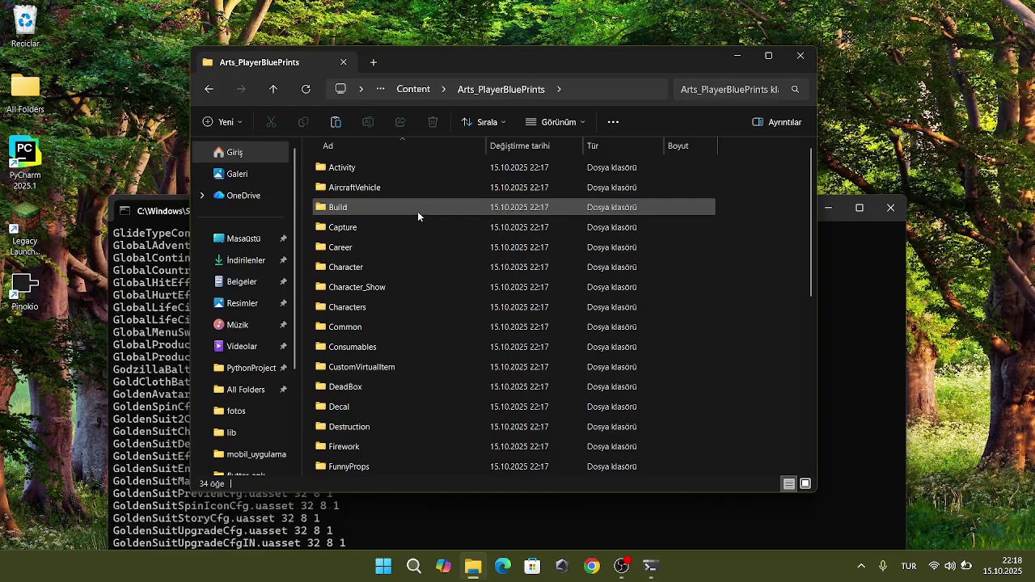
scroll(418, 212, "down", 5)
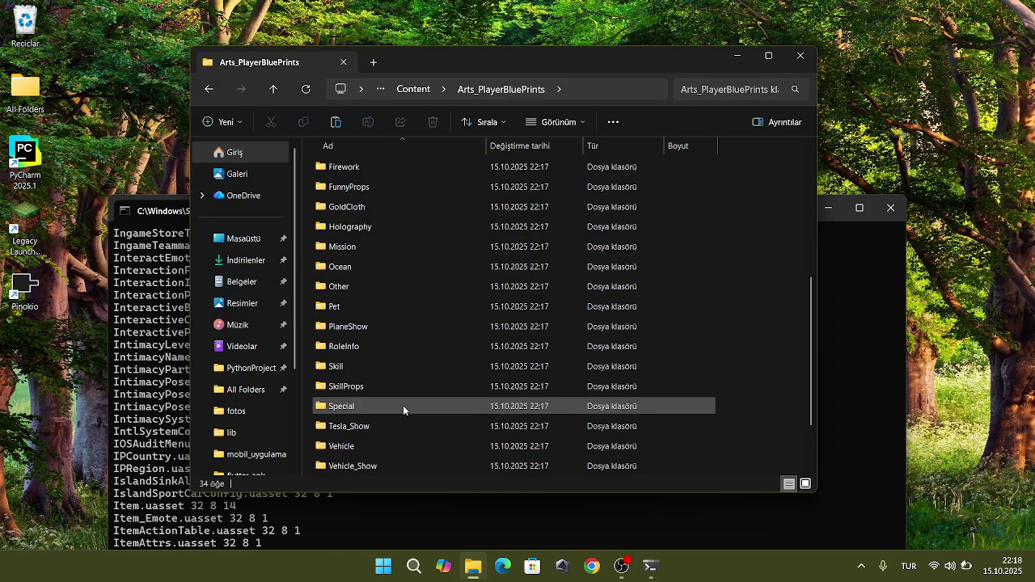
left_click(414, 89)
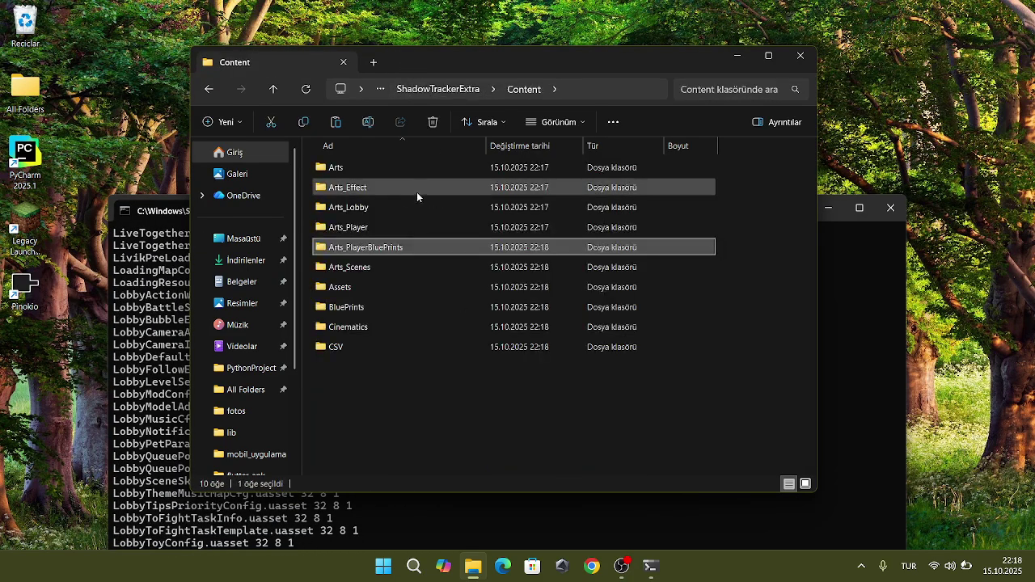
Step: Go to the M416 folder under Arts_PlayerBluePrints/Weapon/MainWeapon/Rifle
double_click(386, 245)
scroll(437, 299, "down", 3)
scroll(445, 303, "up", 2)
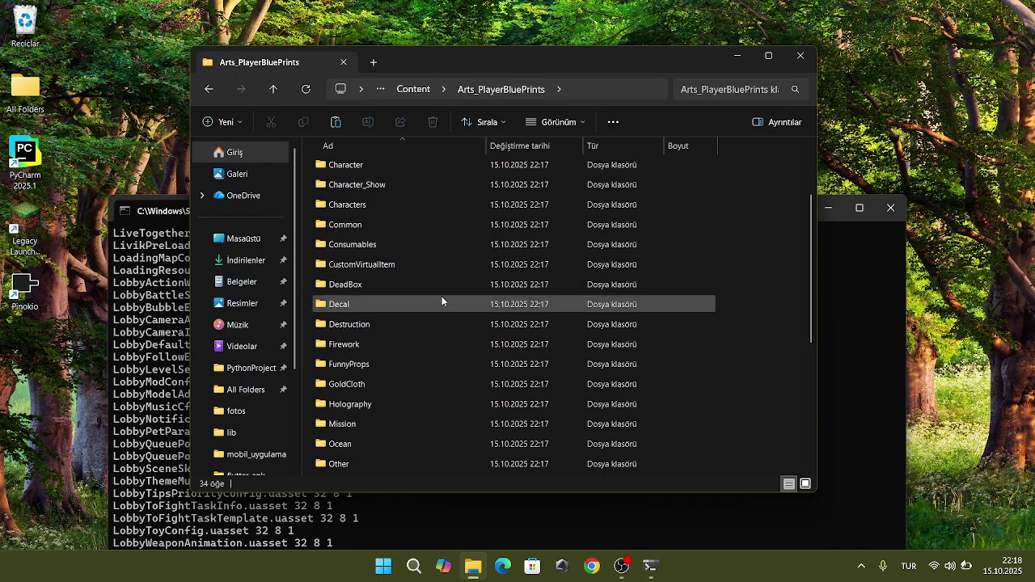
scroll(380, 273, "down", 5)
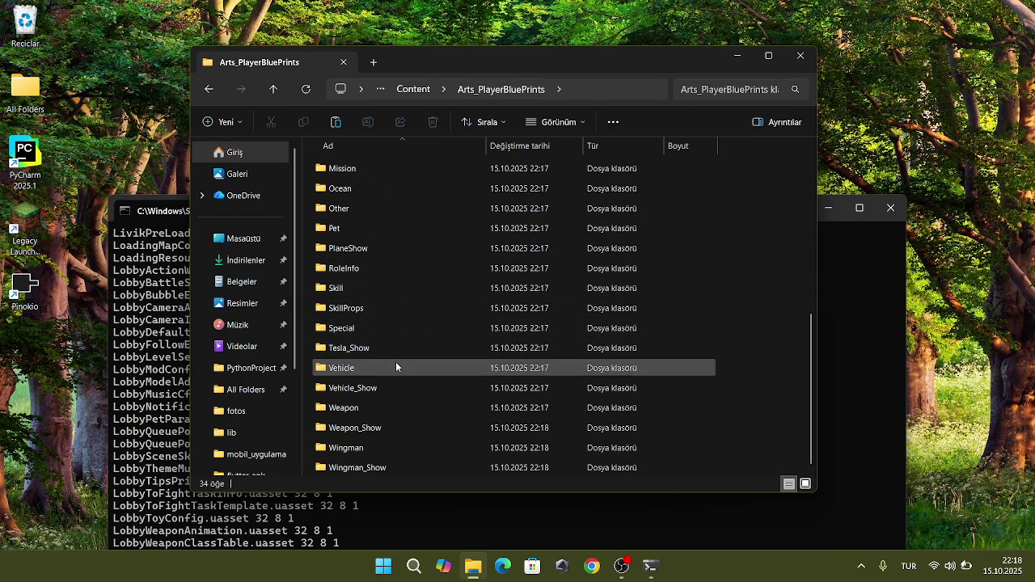
double_click(378, 407)
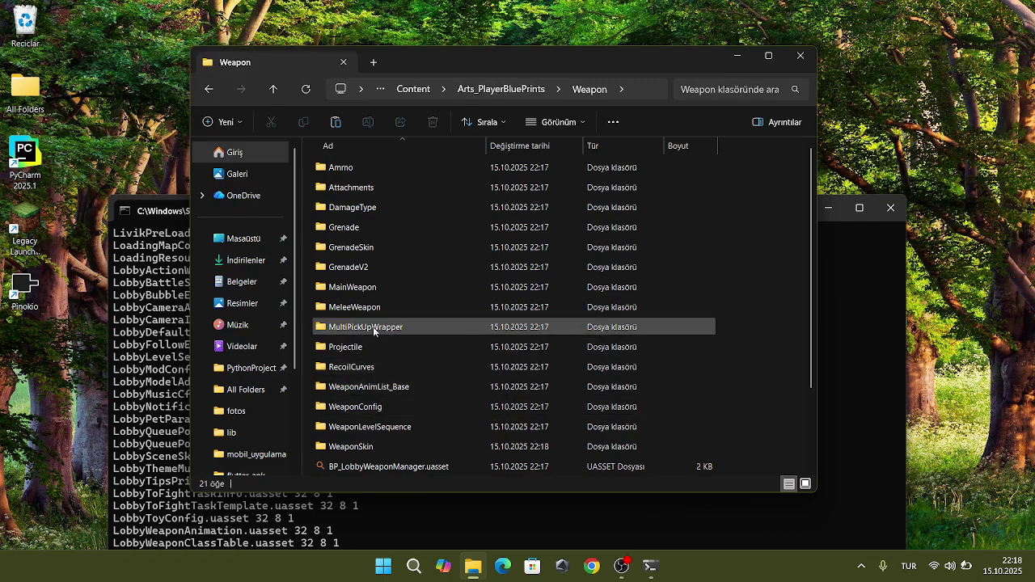
scroll(356, 335, "down", 1)
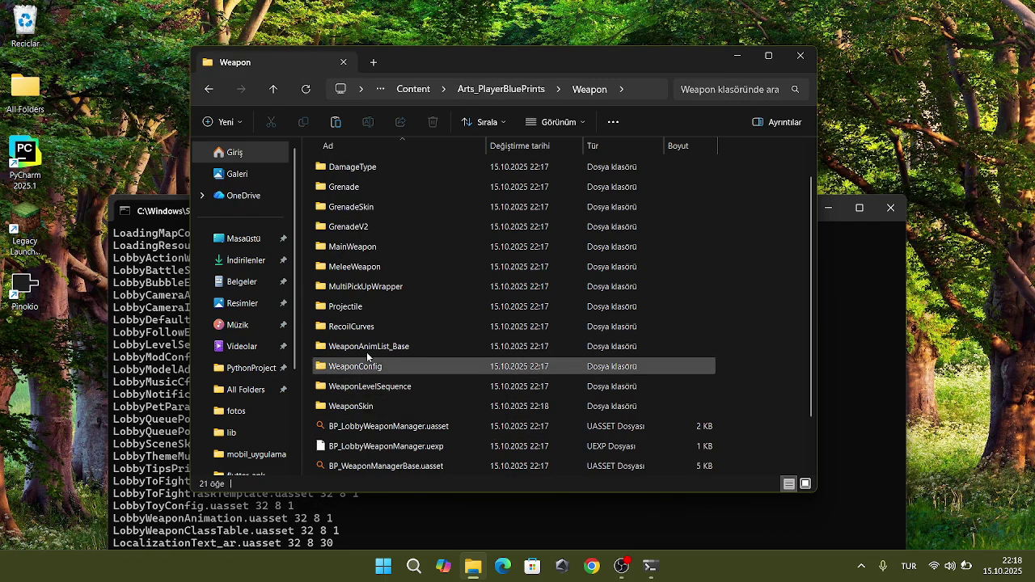
double_click(368, 246)
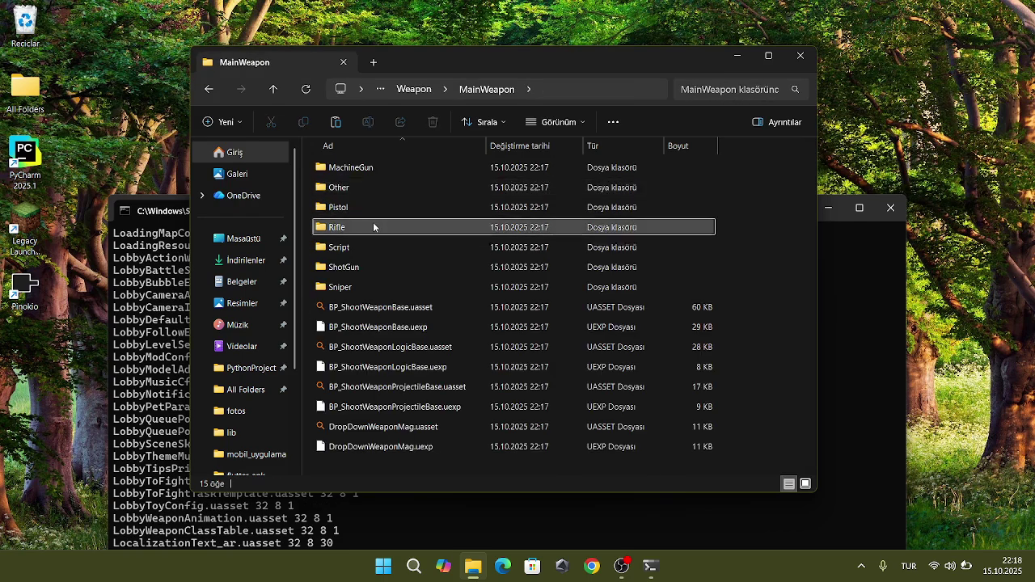
double_click(373, 225)
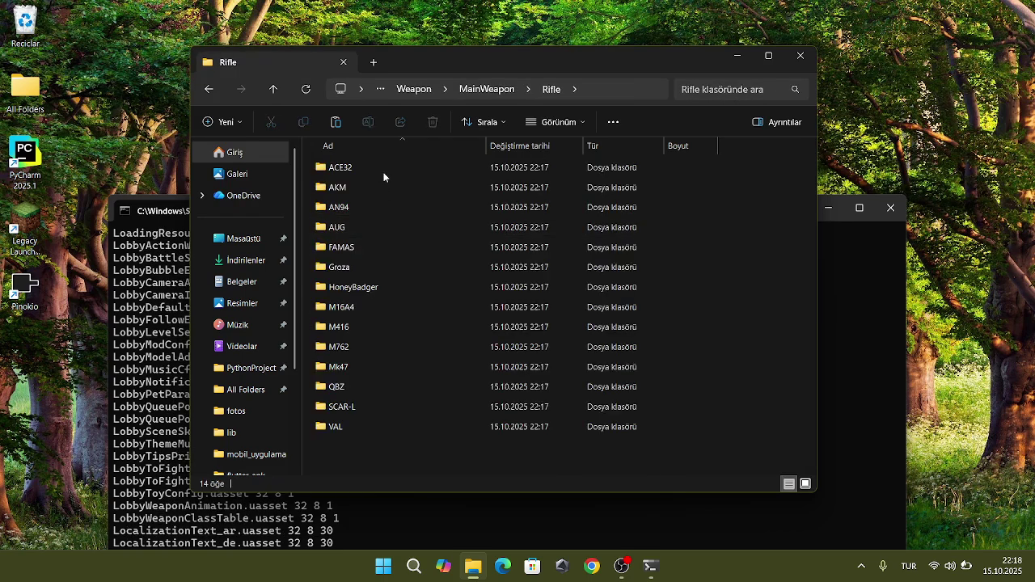
double_click(387, 327)
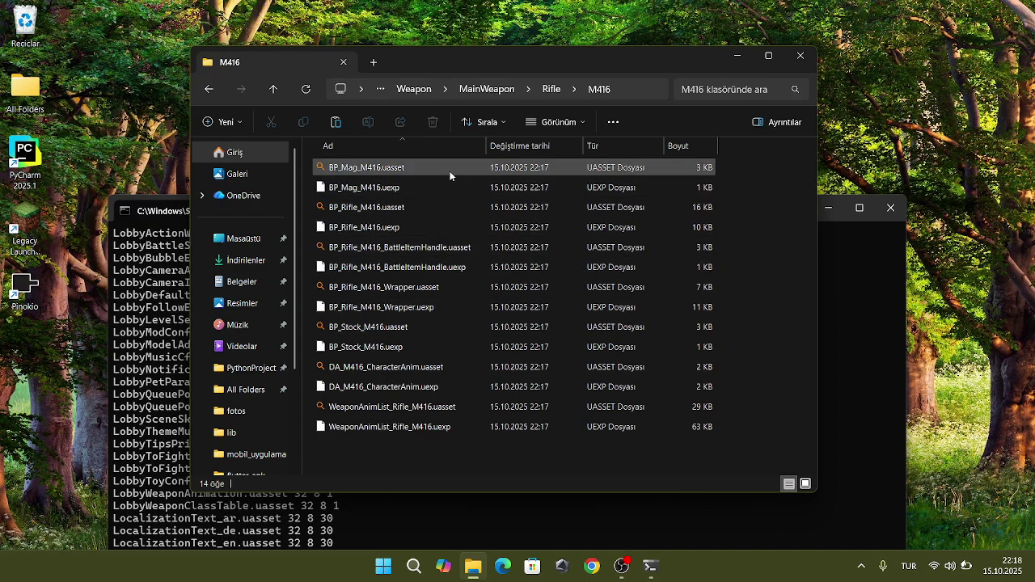
Step: Examine the ShootWeaponEntity properties under Export 13 of BP_Rifle_M416.uasset in UAssetGUI, declining the program update, and close UAssetGUI
left_click(432, 212)
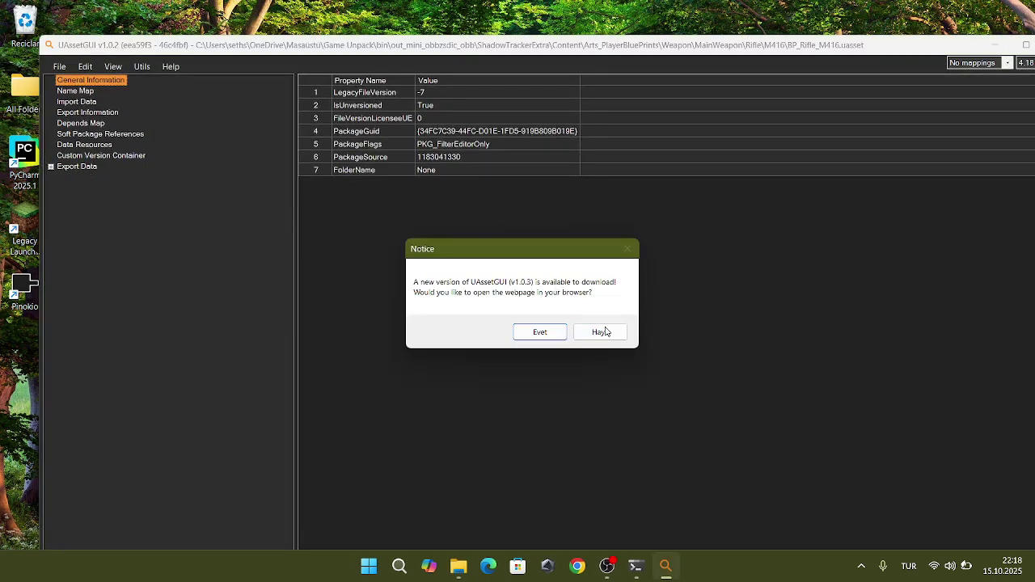
left_click(580, 334)
double_click(74, 168)
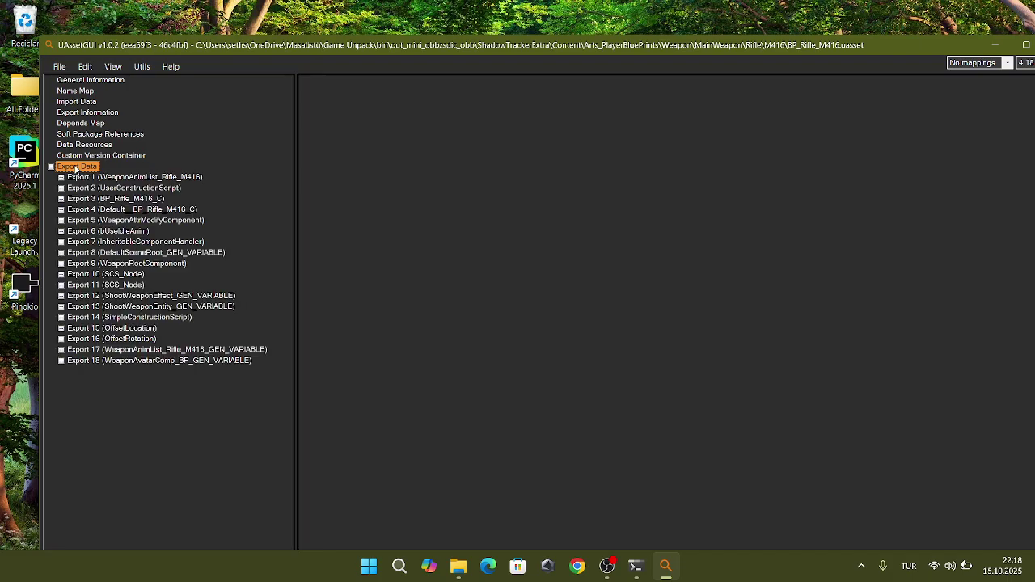
double_click(148, 308)
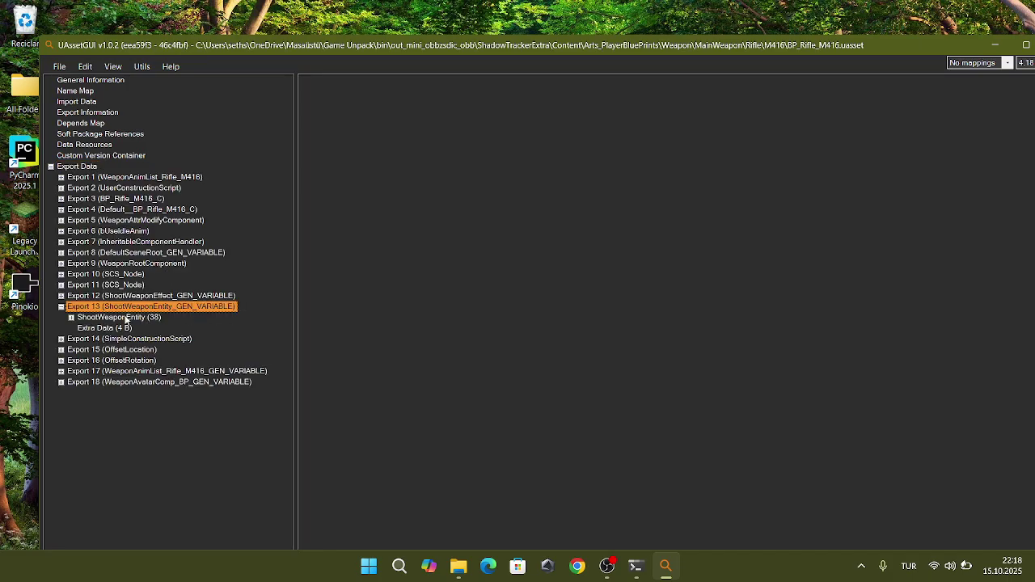
left_click(125, 318)
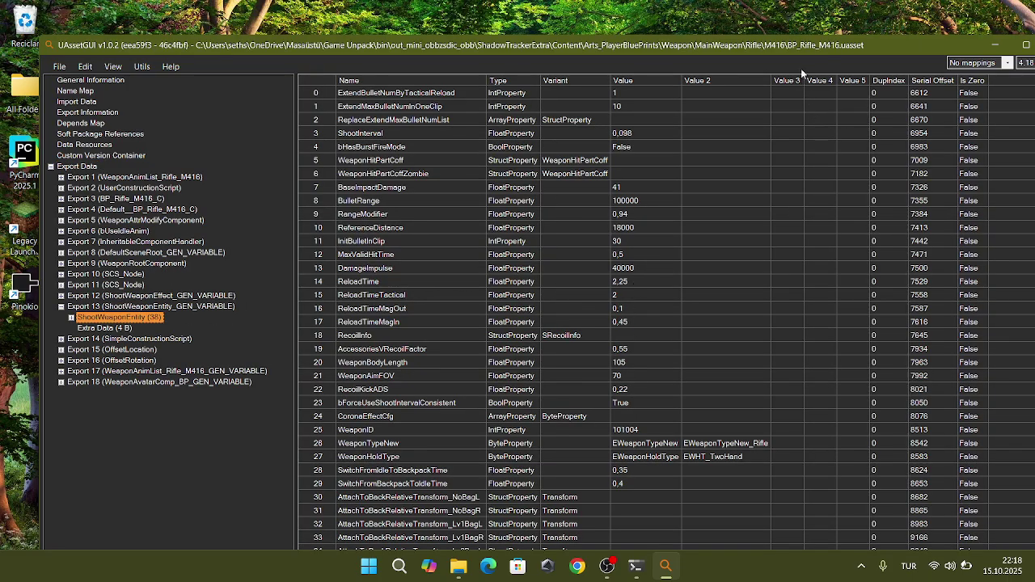
left_click_drag(804, 43, 747, 27)
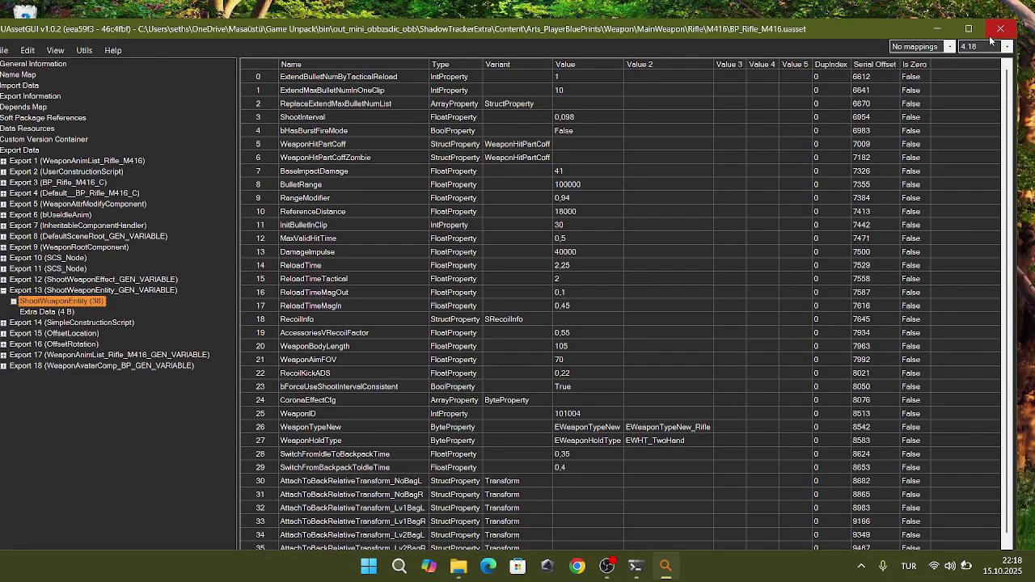
left_click(1000, 29)
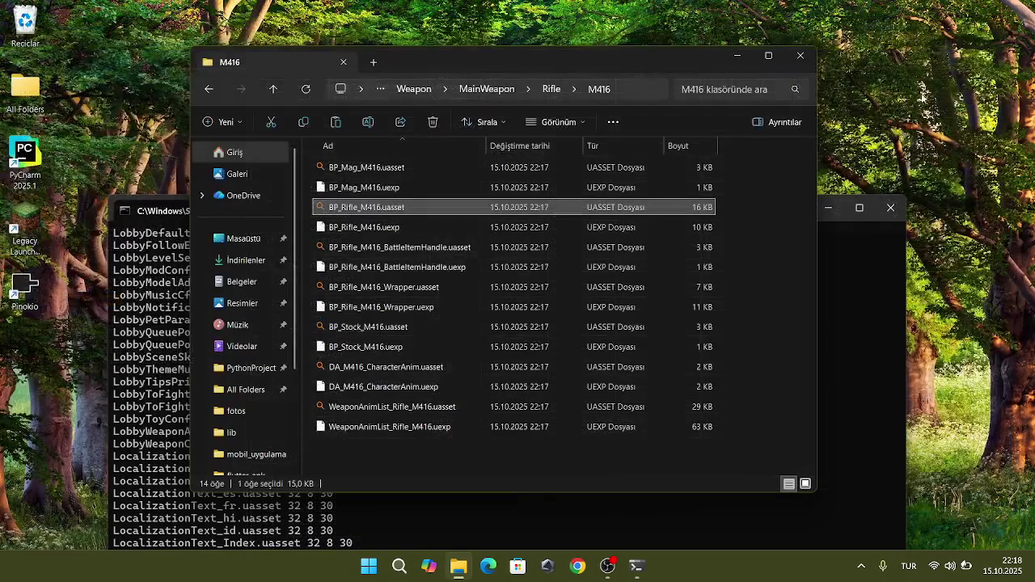
Step: Close the M416 folder window, move the command prompt lower on the desktop, and reopen the Game Unpack folder
left_click(798, 56)
left_click_drag(685, 215, 678, 427)
double_click(528, 356)
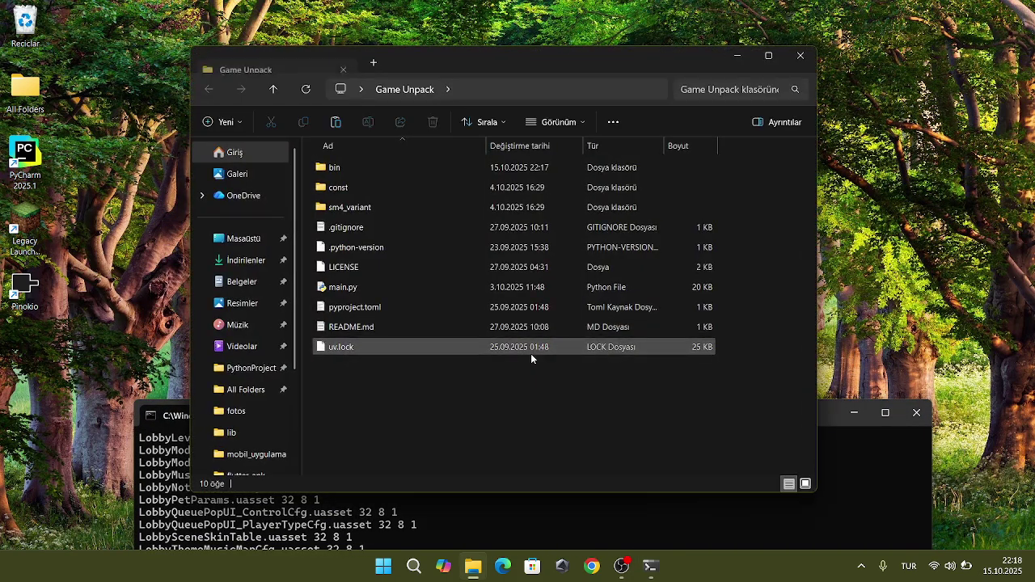
Step: Go to the BluePrints/Core folder in bin/out_mini_obbzsdic_obb/ShadowTrackerExtra/Content
double_click(429, 165)
double_click(428, 167)
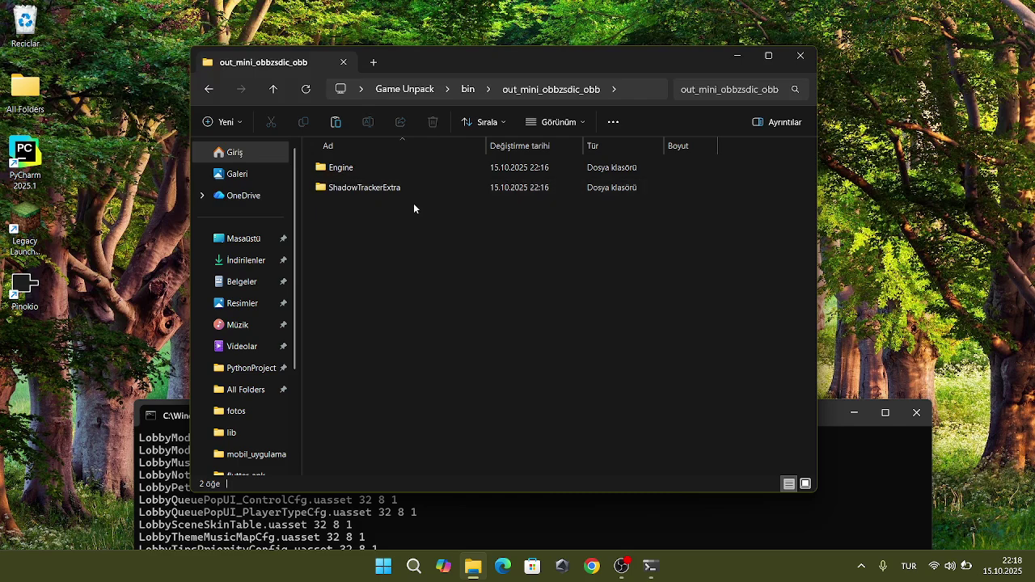
double_click(416, 187)
double_click(422, 167)
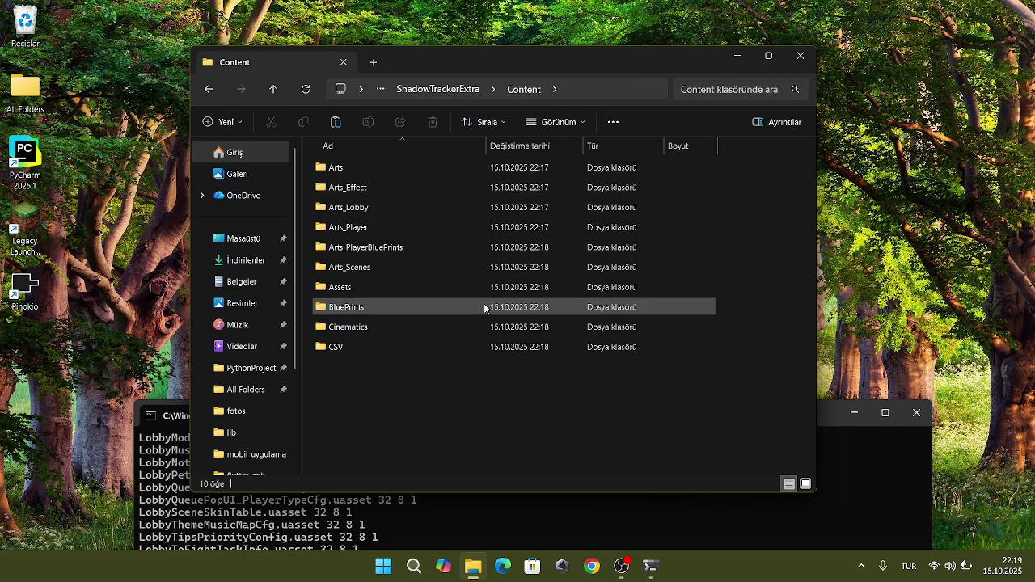
double_click(421, 249)
left_click(419, 89)
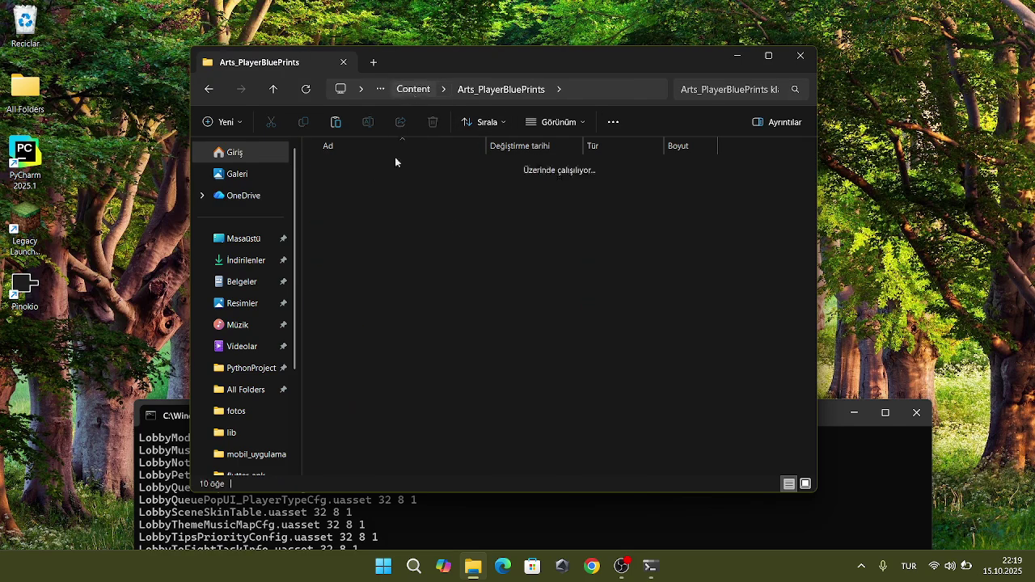
double_click(366, 309)
scroll(383, 303, "down", 3)
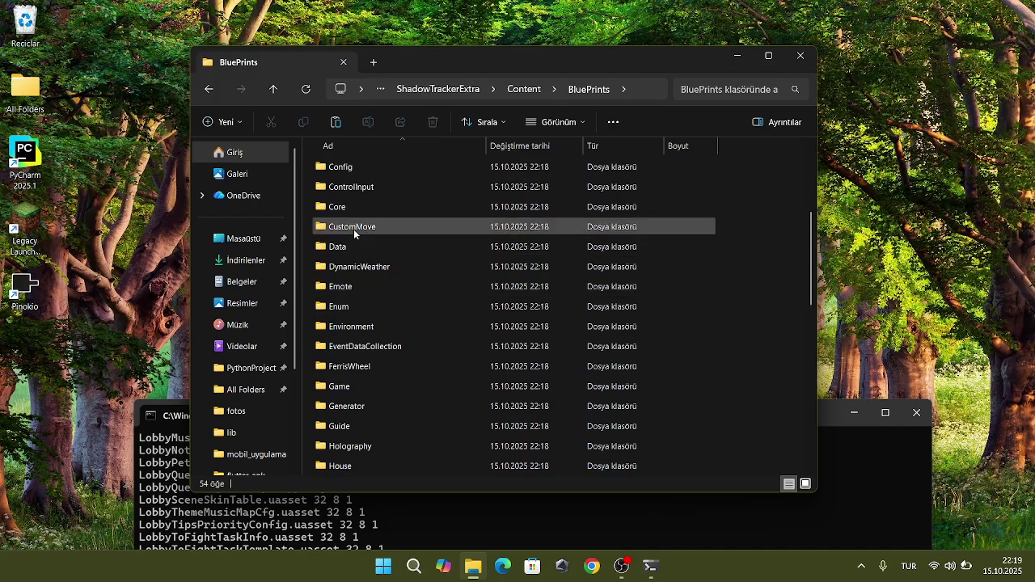
scroll(356, 230, "up", 2)
double_click(356, 322)
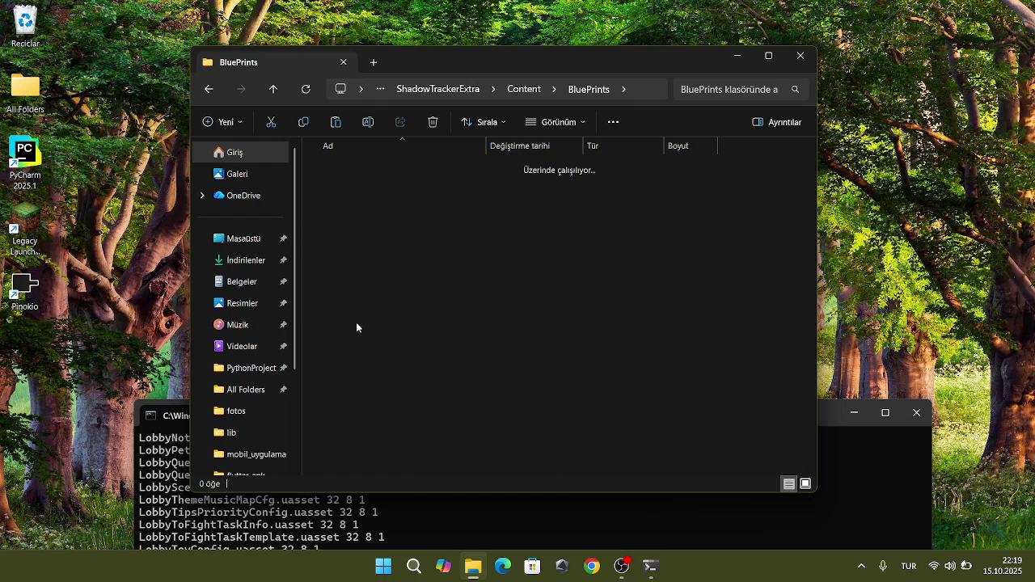
Step: Look through the unpacked .uasset files in the Core folder
scroll(458, 372, "down", 7)
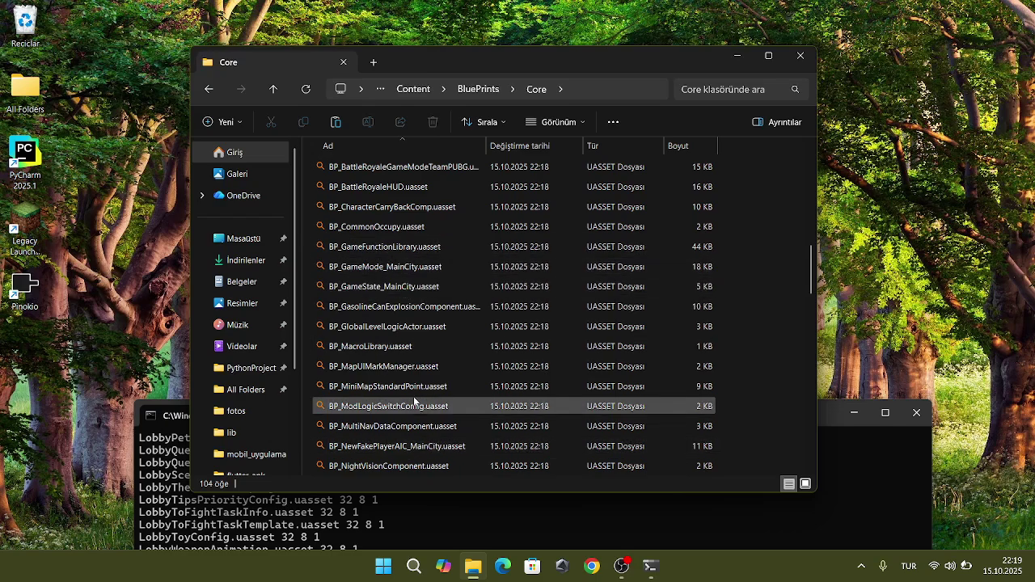
scroll(517, 355, "down", 1)
scroll(511, 365, "down", 2)
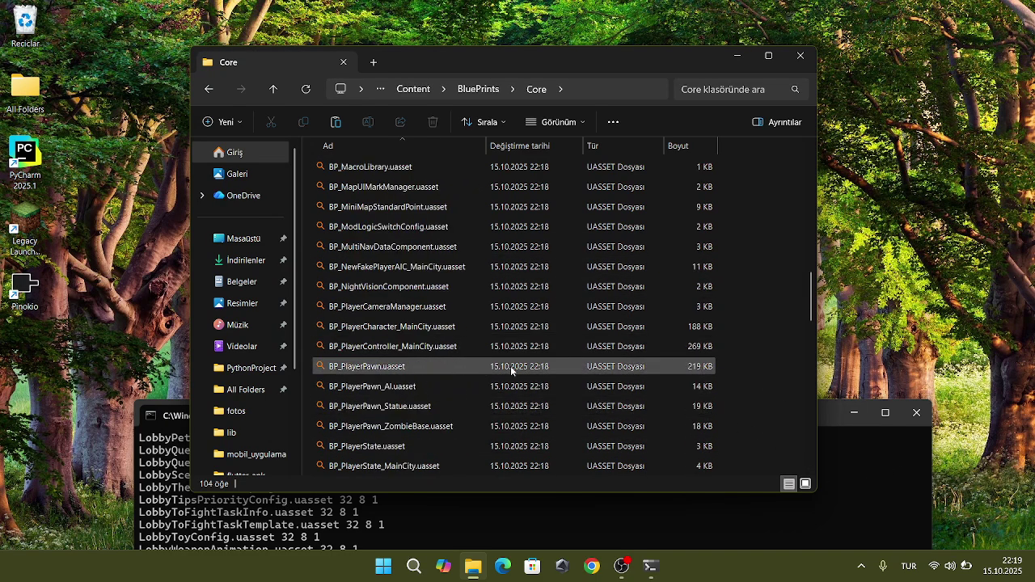
scroll(538, 241, "up", 2)
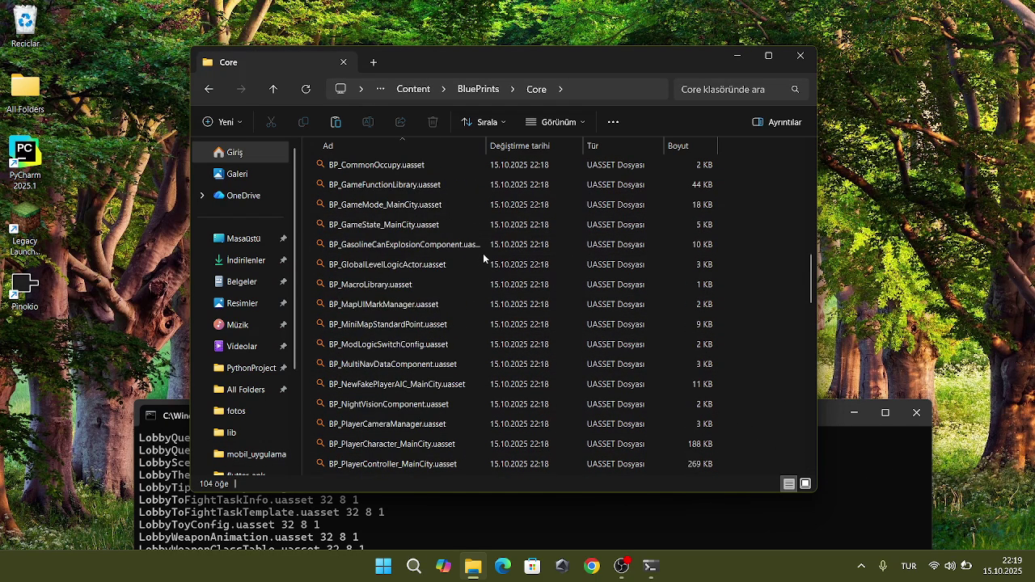
scroll(483, 253, "up", 2)
scroll(469, 255, "down", 2)
scroll(464, 258, "up", 2)
scroll(433, 265, "up", 2)
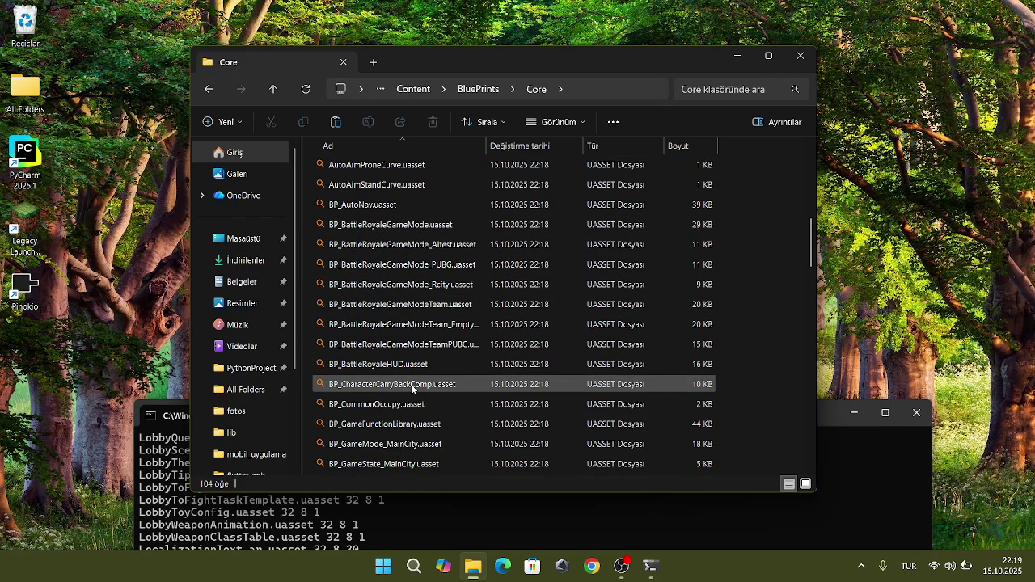
Step: Look through the remaining .uasset files in the Core folder and return to the Content folder
scroll(397, 393, "down", 5)
scroll(415, 387, "down", 3)
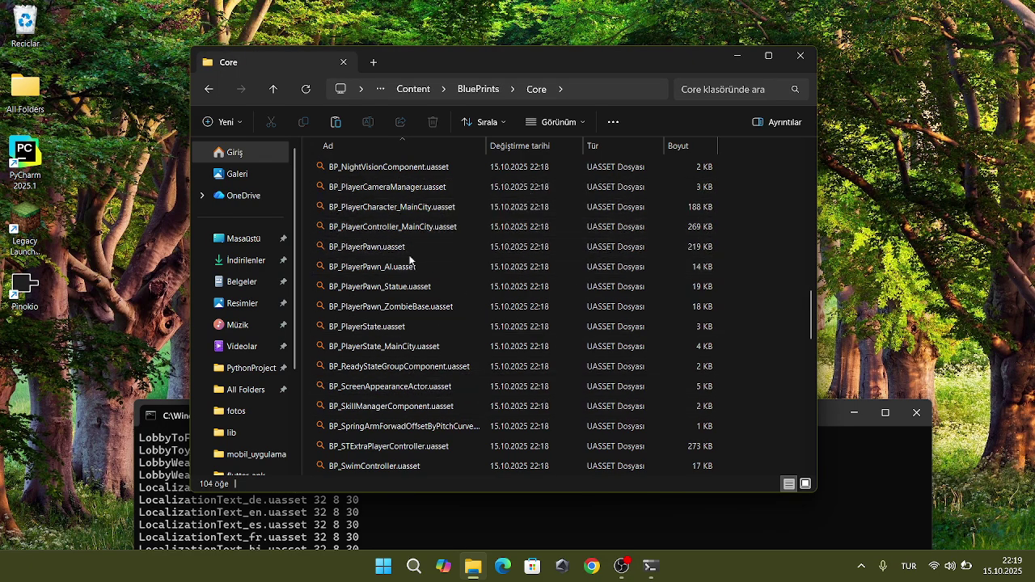
left_click(307, 93)
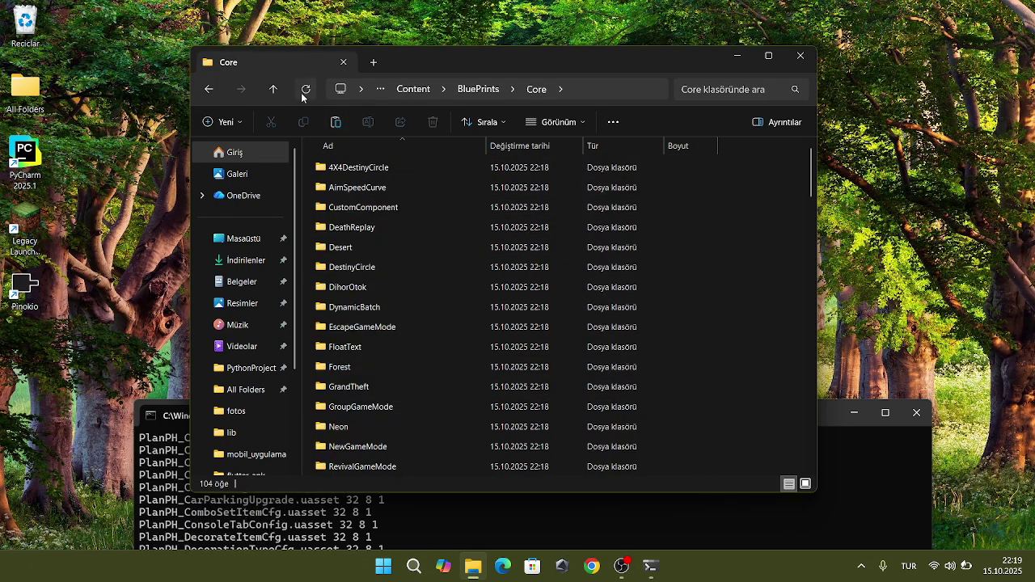
scroll(449, 372, "down", 14)
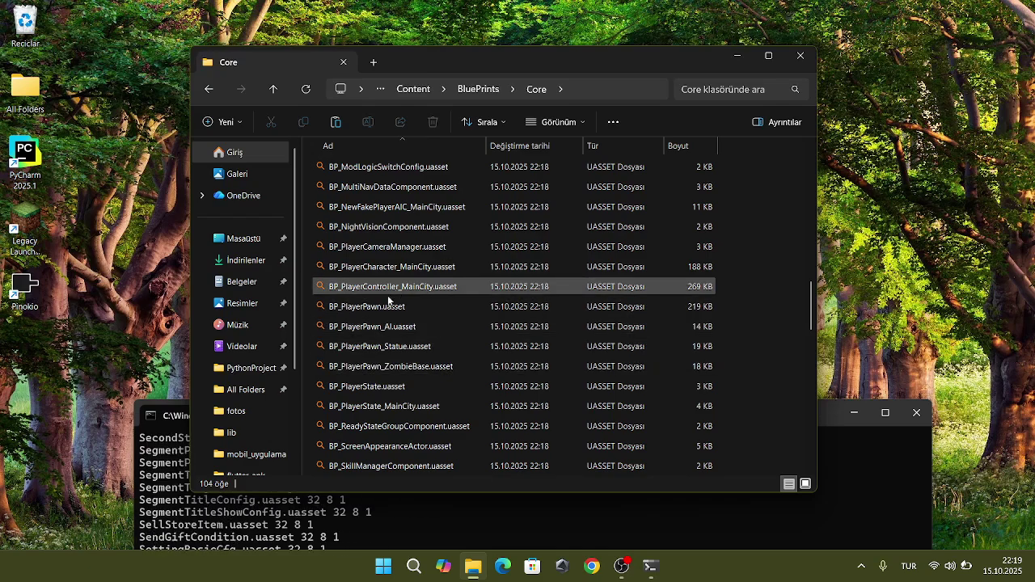
left_click(478, 90)
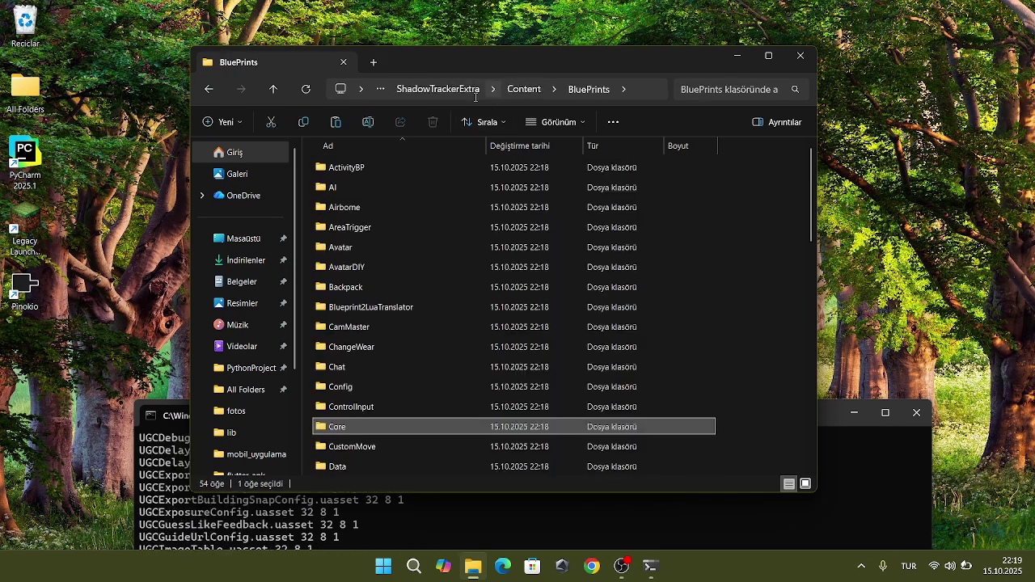
left_click(524, 90)
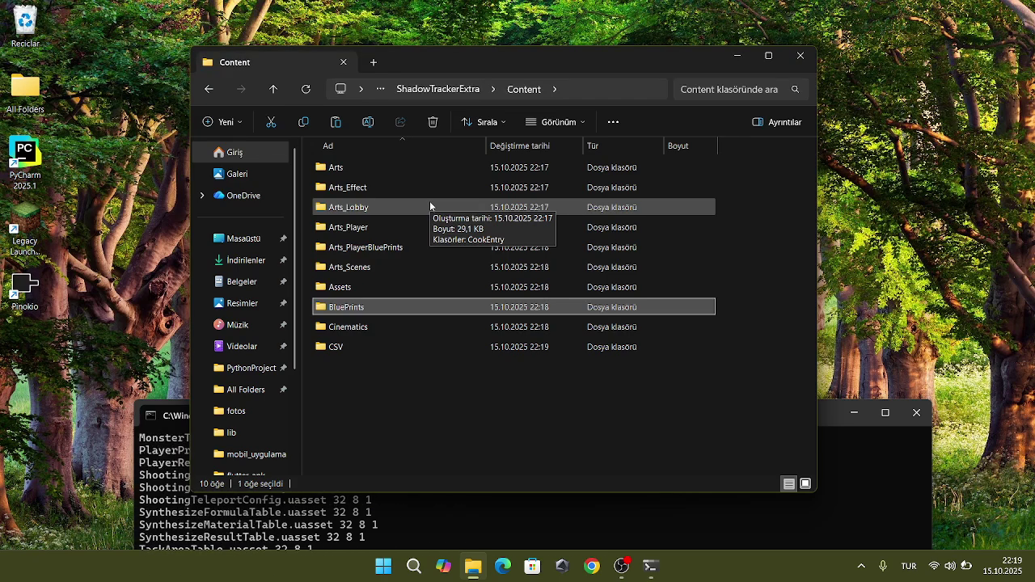
Step: Browse the subfolders of Arts_PlayerBluePrints and return to the Content folder
double_click(453, 253)
scroll(454, 244, "down", 6)
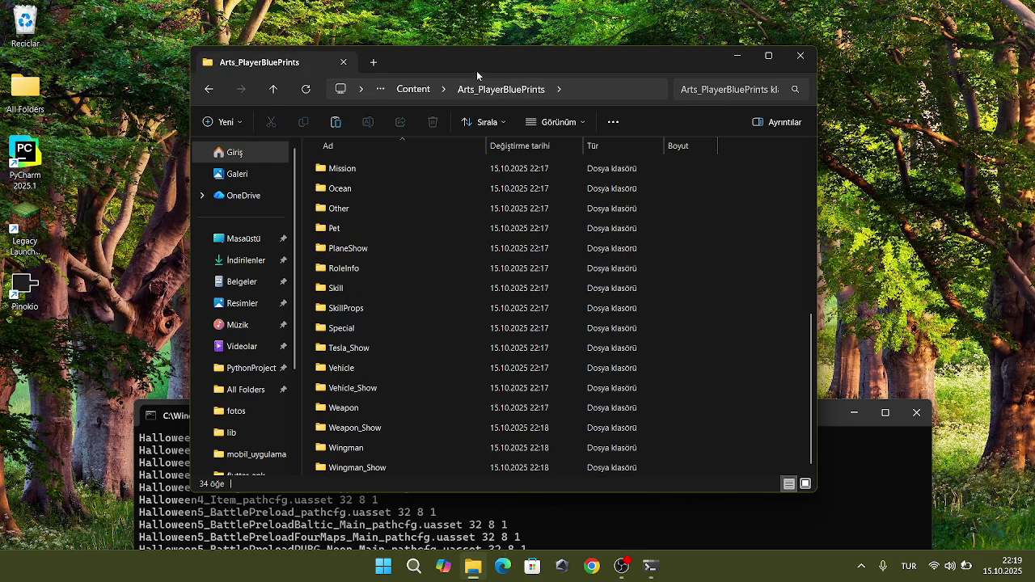
left_click(419, 89)
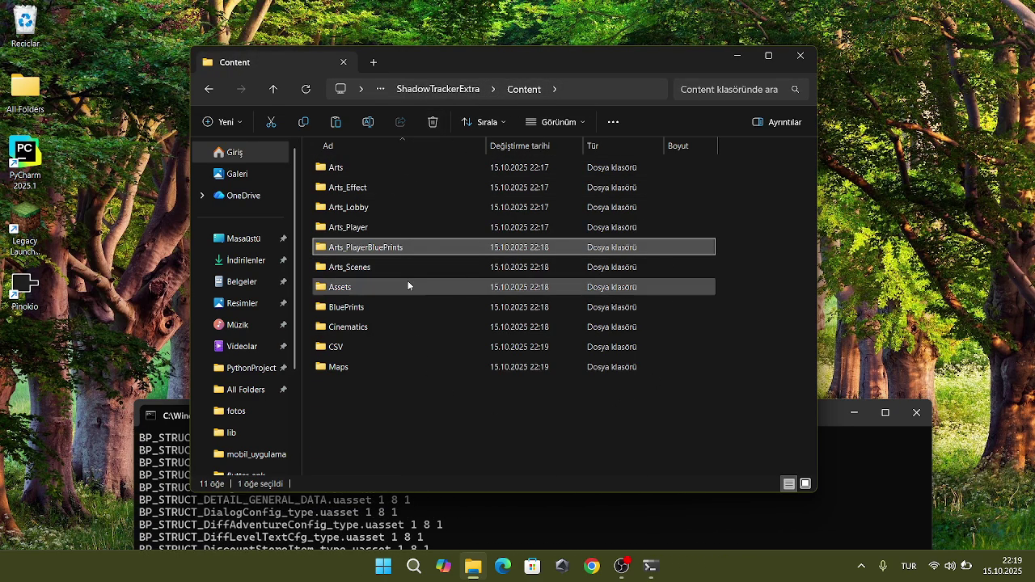
Step: Open the Baltic_Building_x0y1LOD folder under Maps/PUBG_Baltic/Baltic_Building to view its asset files
double_click(389, 372)
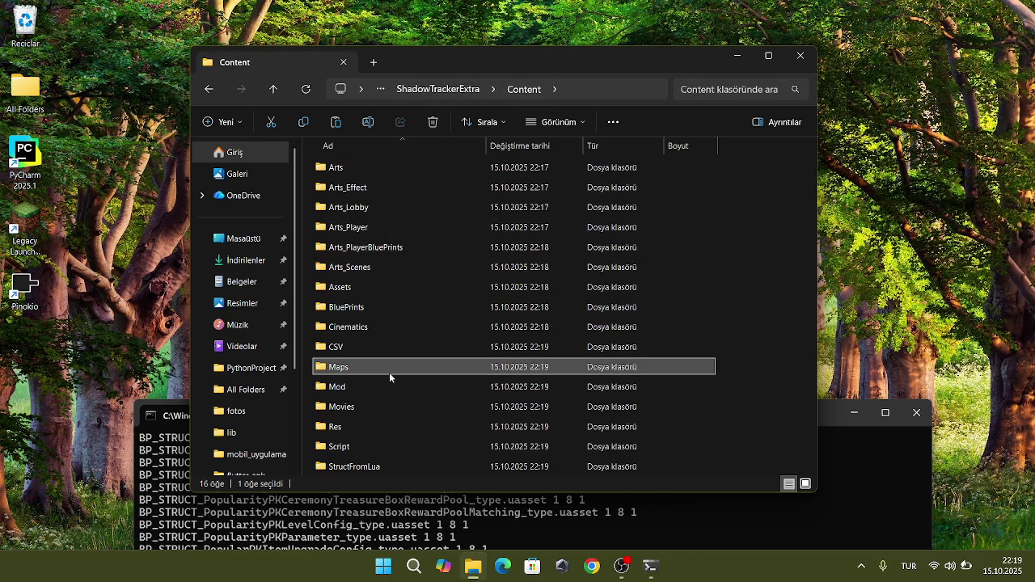
left_click(522, 89)
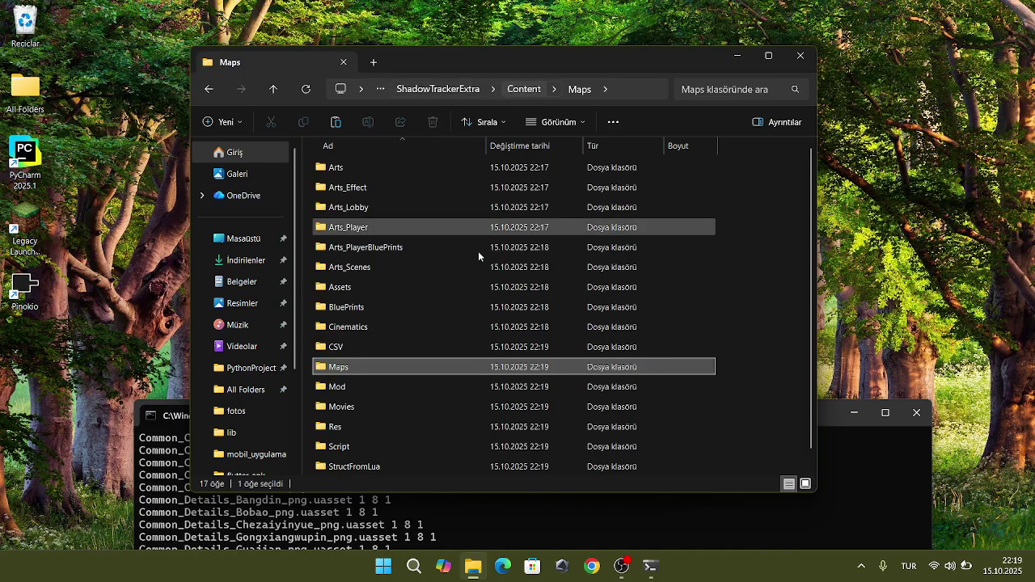
double_click(353, 369)
double_click(369, 165)
double_click(370, 165)
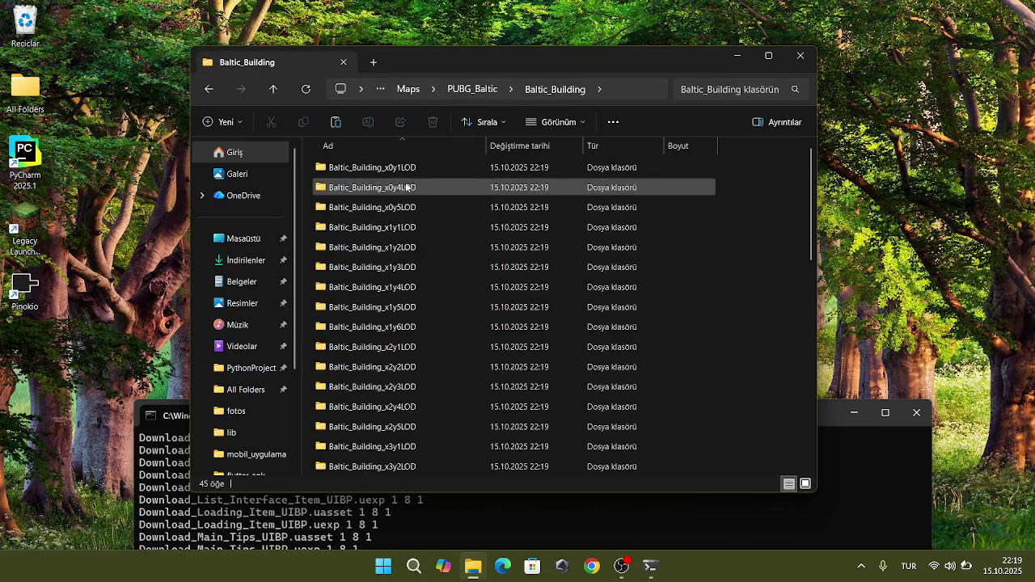
double_click(385, 170)
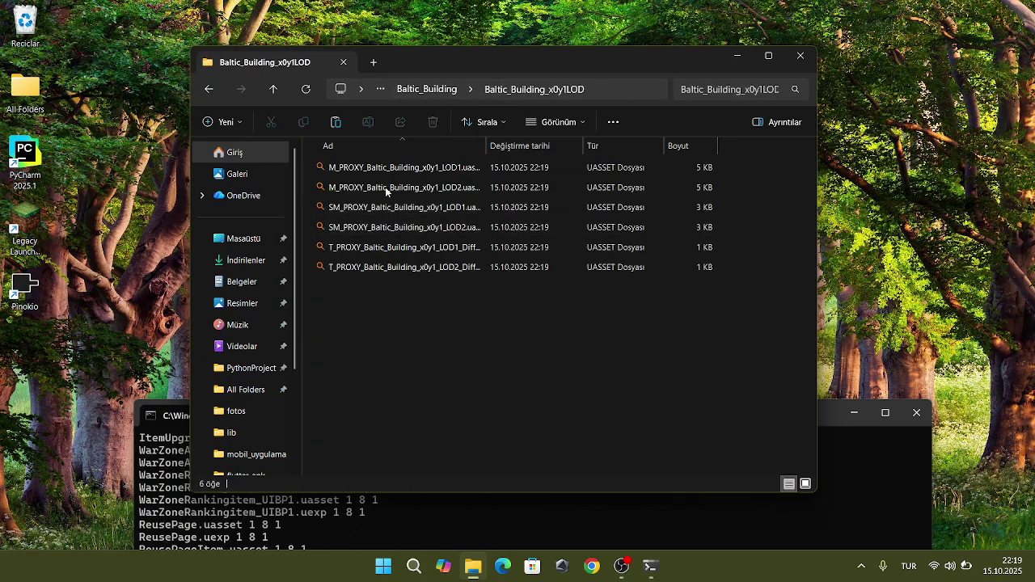
Step: Leave the Baltic_Building folders and go back up through Maps to the Content folder
left_click(419, 80)
left_click(209, 89)
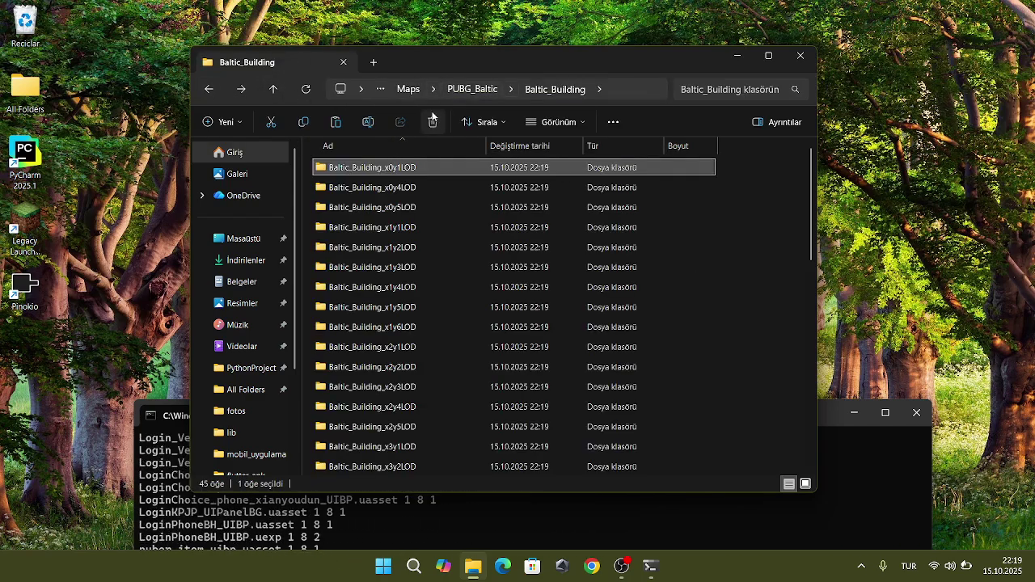
left_click(467, 89)
left_click(469, 88)
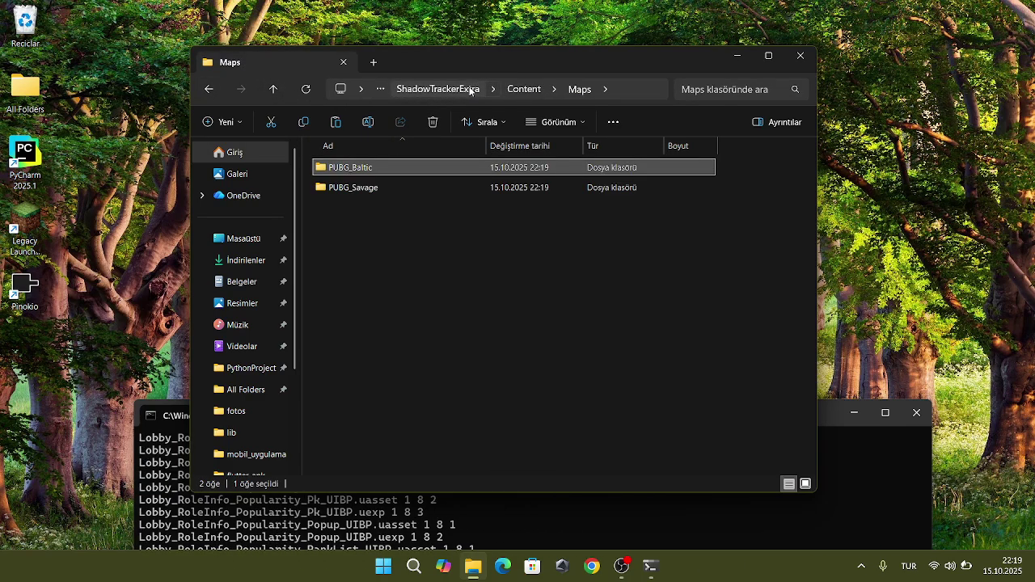
left_click(521, 89)
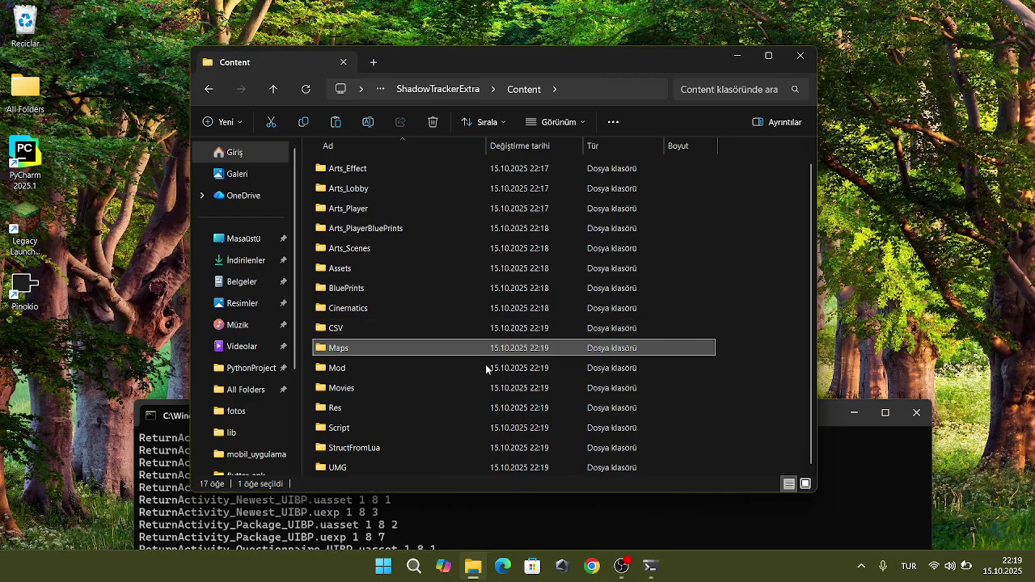
Step: View the asset files in Movies and its GiftVideo subfolder, and return to the Content folder
left_click(367, 389)
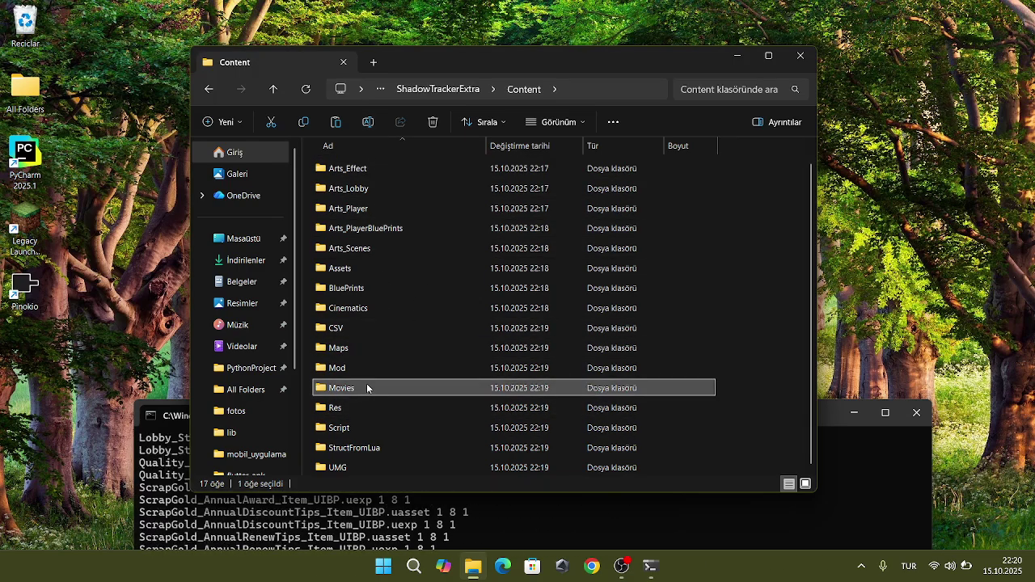
left_click(356, 393)
left_click(407, 393)
double_click(406, 393)
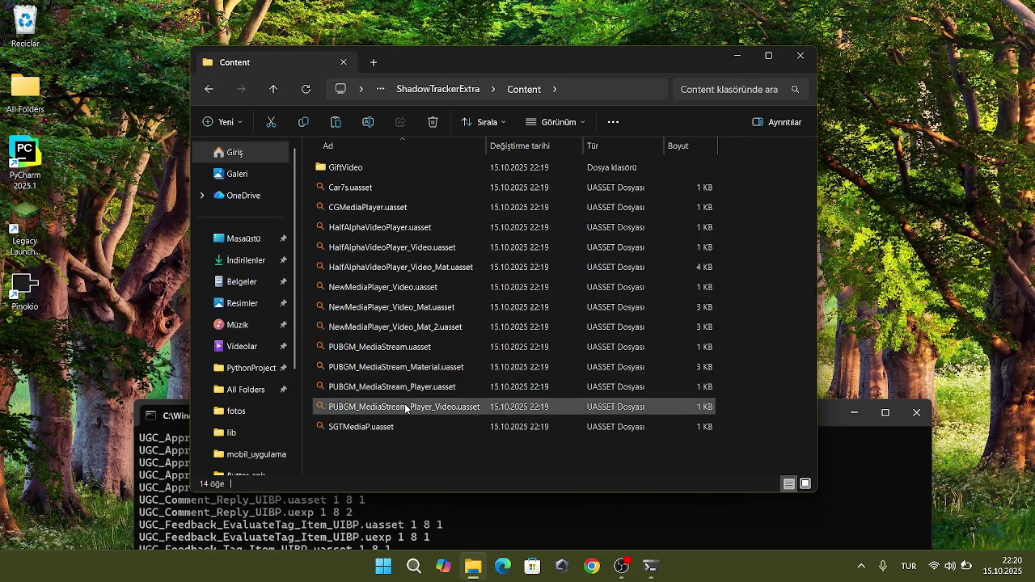
double_click(477, 166)
left_click_drag(518, 363, 431, 123)
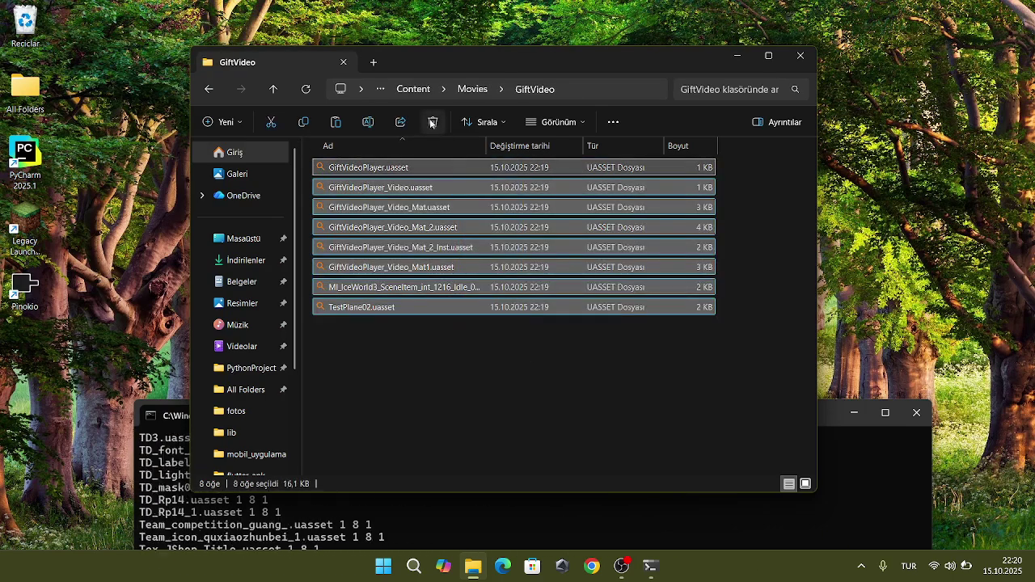
left_click(431, 123)
left_click(413, 89)
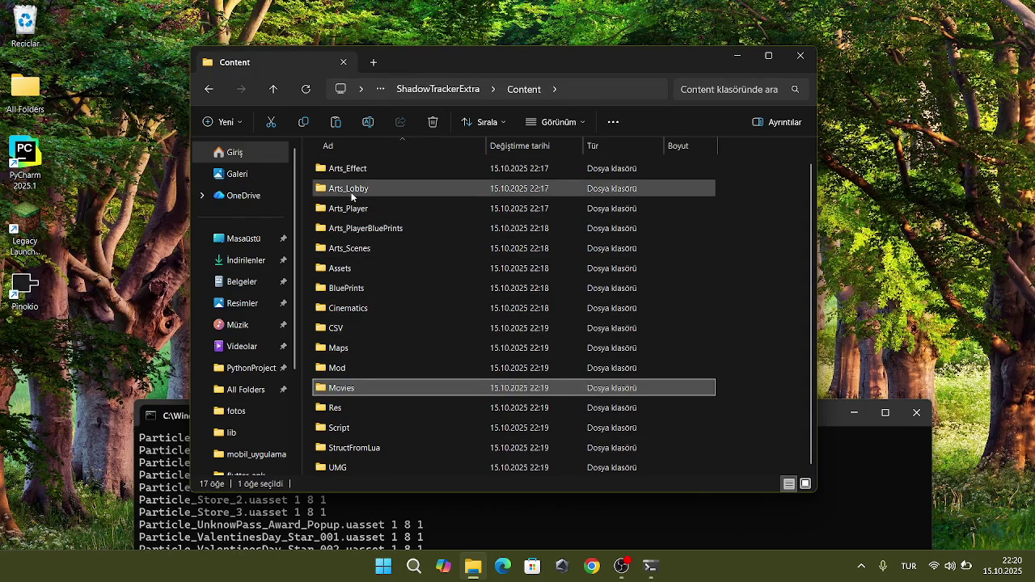
Step: View the unpacked sound bank files in the WwiseBank folder and return to the Content folder
scroll(430, 307, "down", 1)
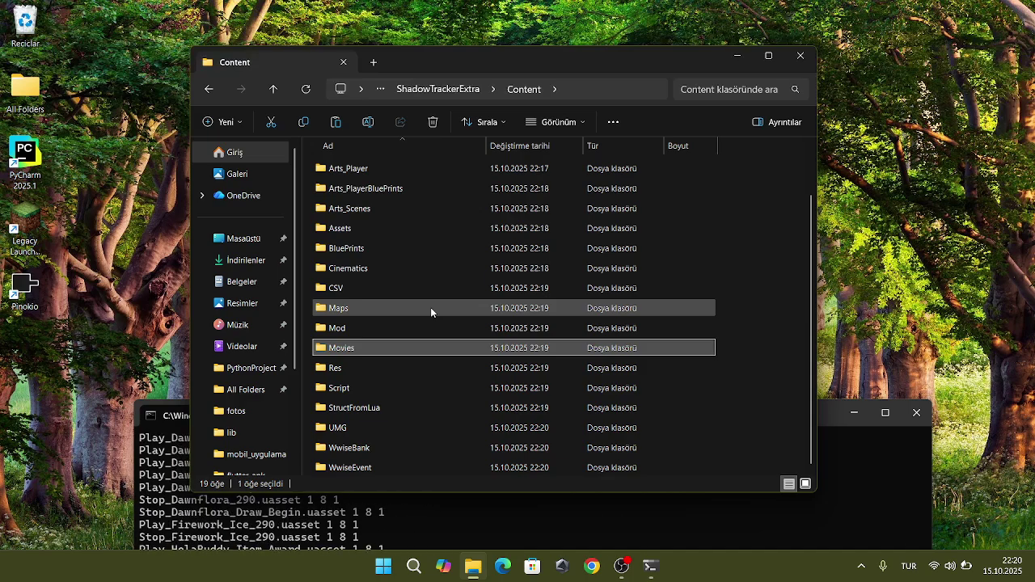
left_click(372, 450)
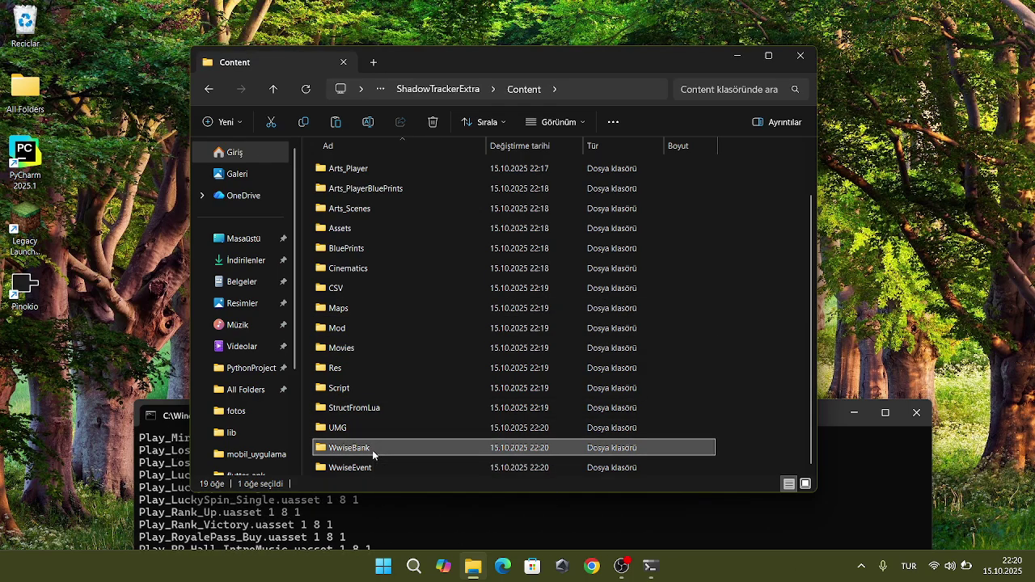
double_click(372, 449)
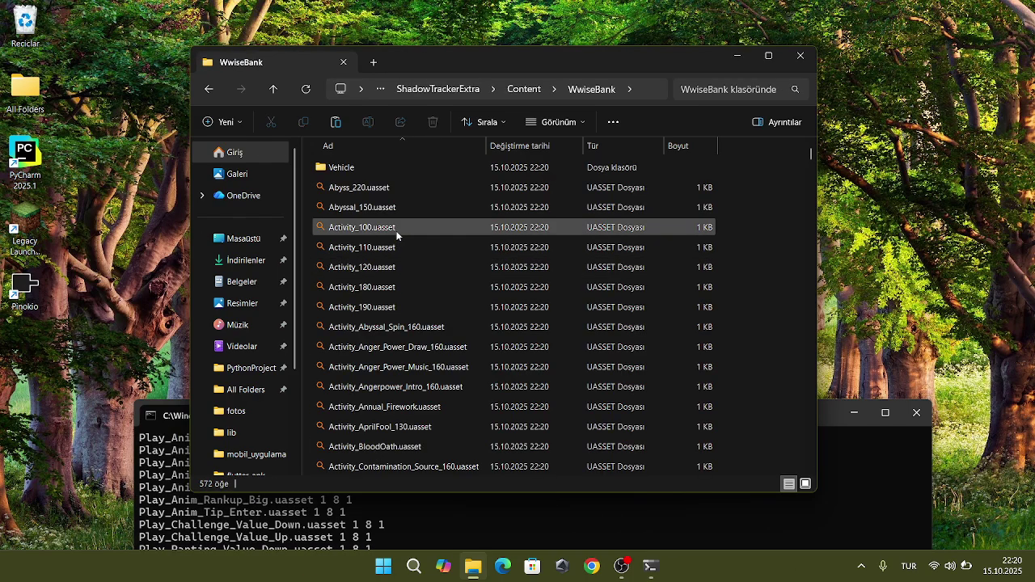
left_click(518, 95)
Step: Open the CharacterSkin_Quicksand_370 folder under WwiseEvent/CharacterSkin_370 to view its files
left_click(396, 465)
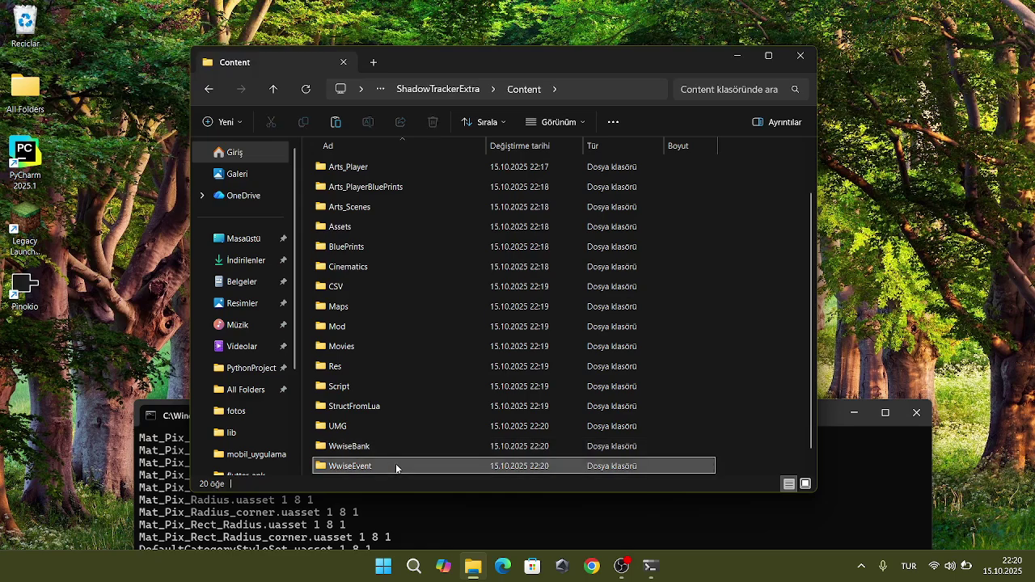
double_click(395, 465)
scroll(397, 347, "down", 3)
double_click(396, 370)
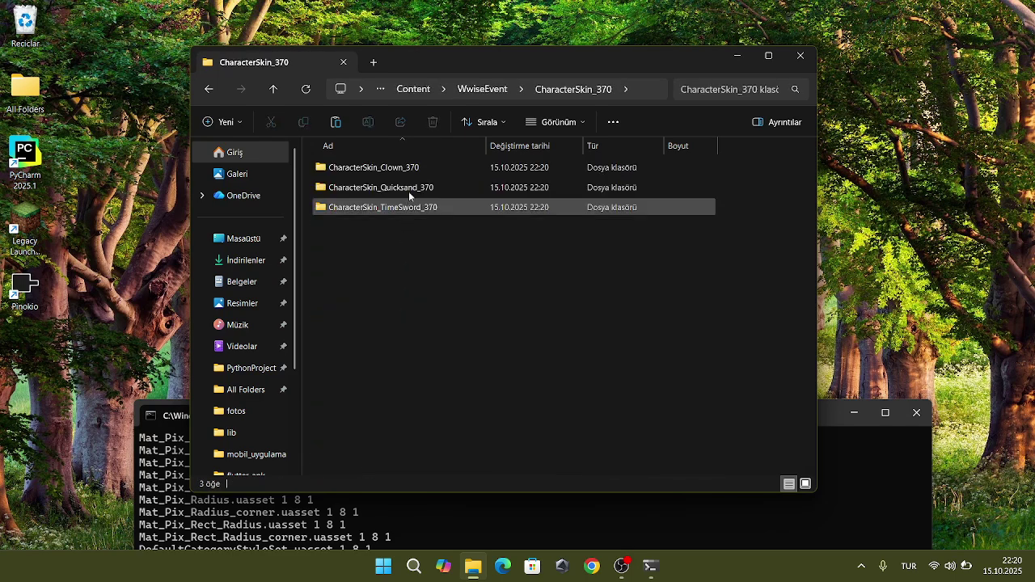
double_click(408, 187)
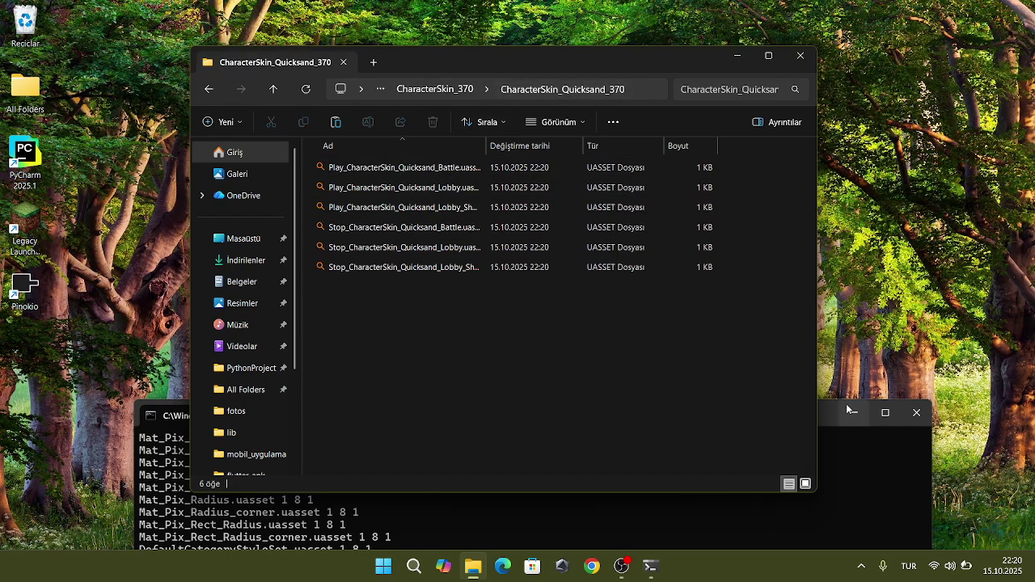
Step: Bring the command prompt forward and move it up to check the end of the unpack output, and close it
left_click(827, 414)
left_click_drag(778, 418, 783, 78)
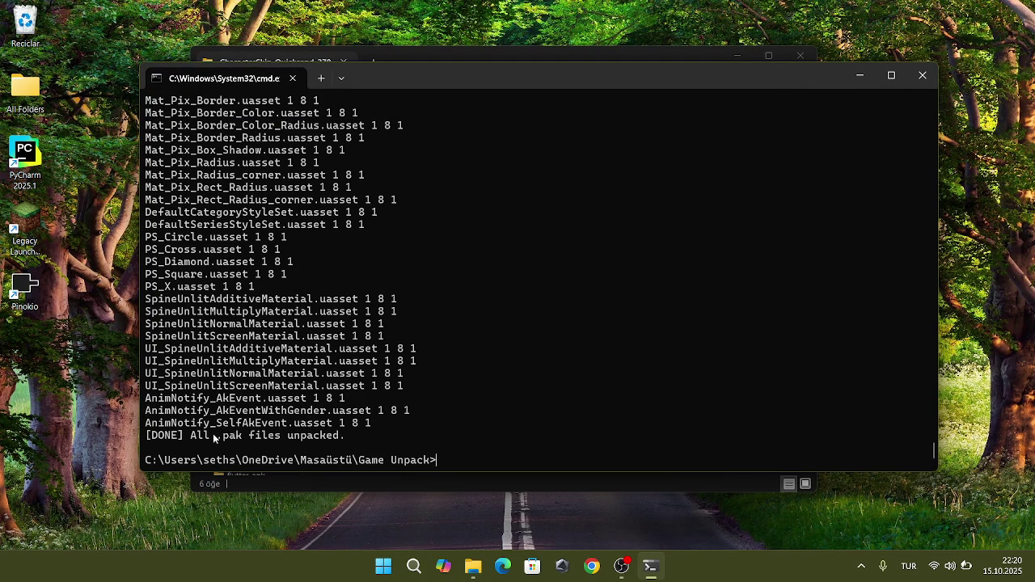
left_click(921, 76)
Step: Look through the subfolders of WwiseEvent and return to the Content folder
left_click(447, 91)
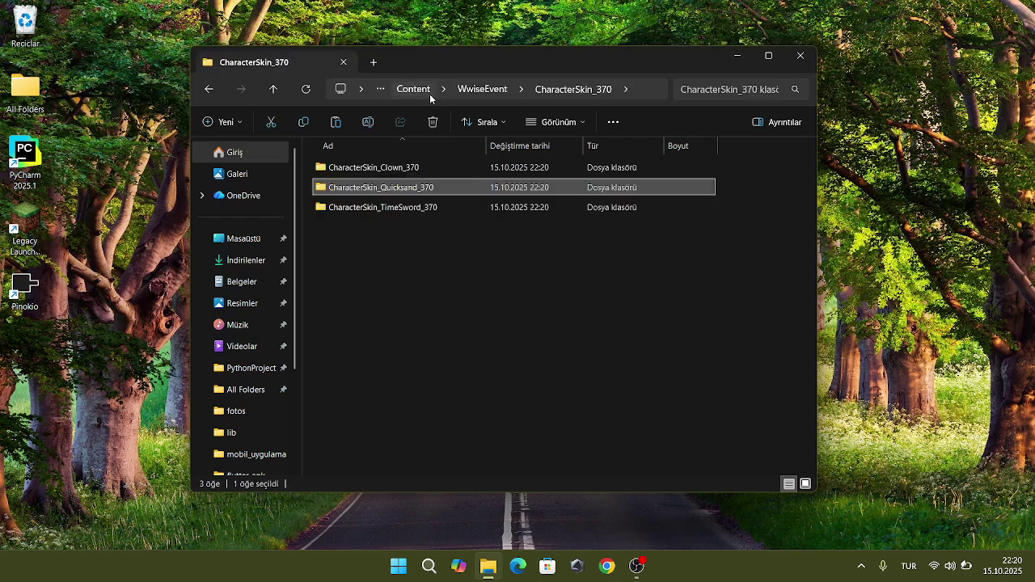
left_click(479, 90)
scroll(465, 324, "down", 10)
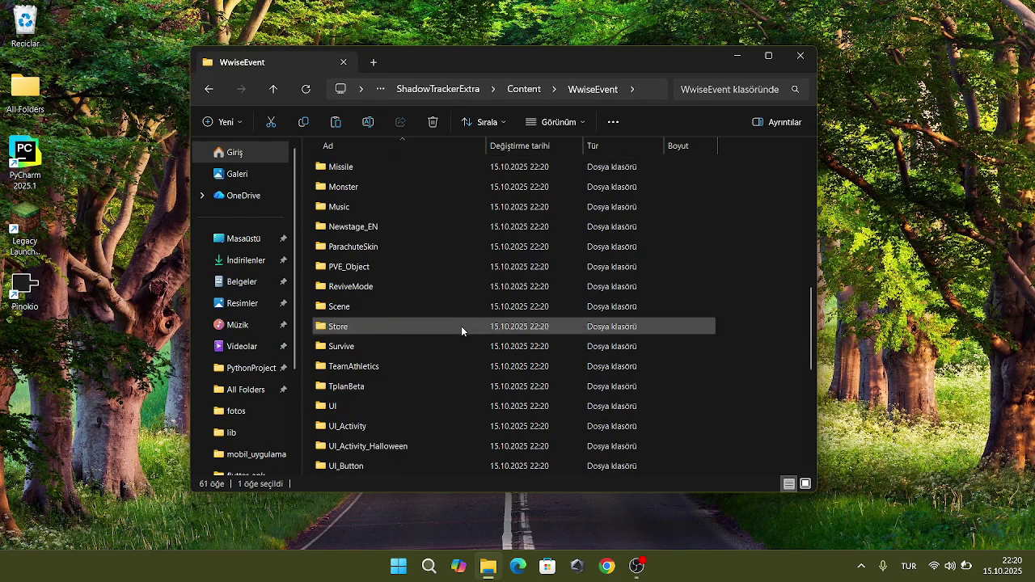
scroll(461, 326, "down", 8)
left_click(528, 89)
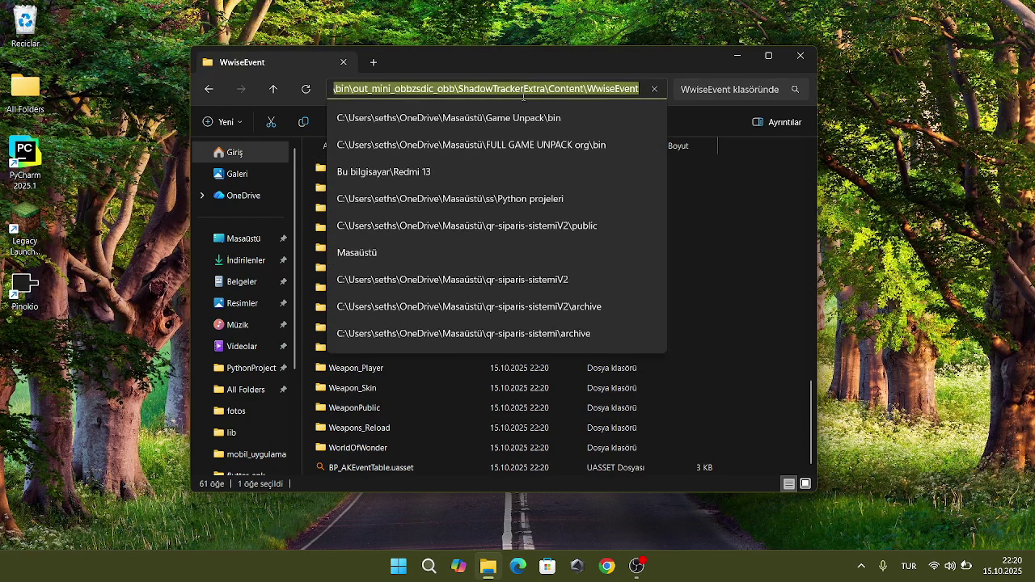
left_click(212, 91)
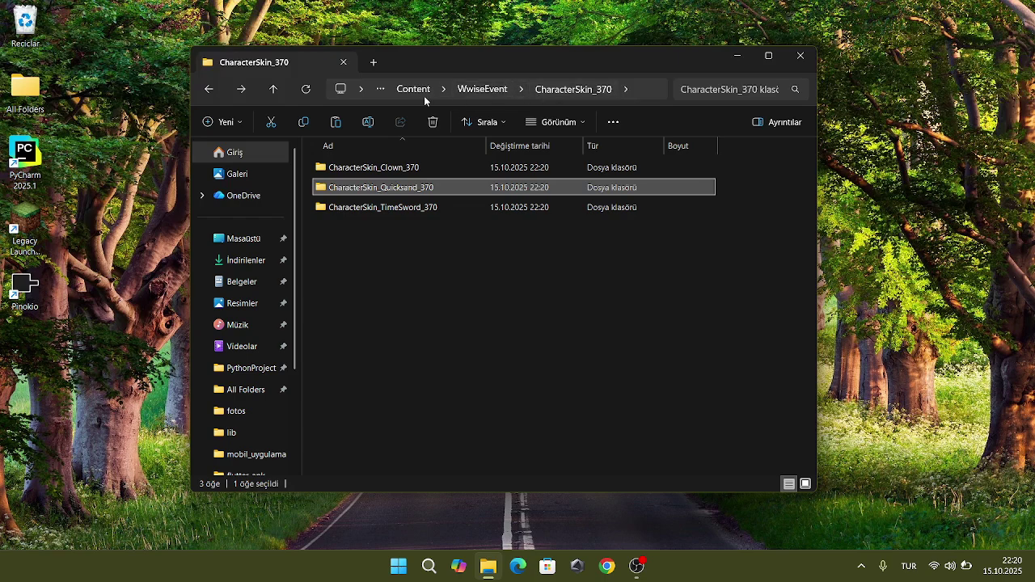
left_click(424, 95)
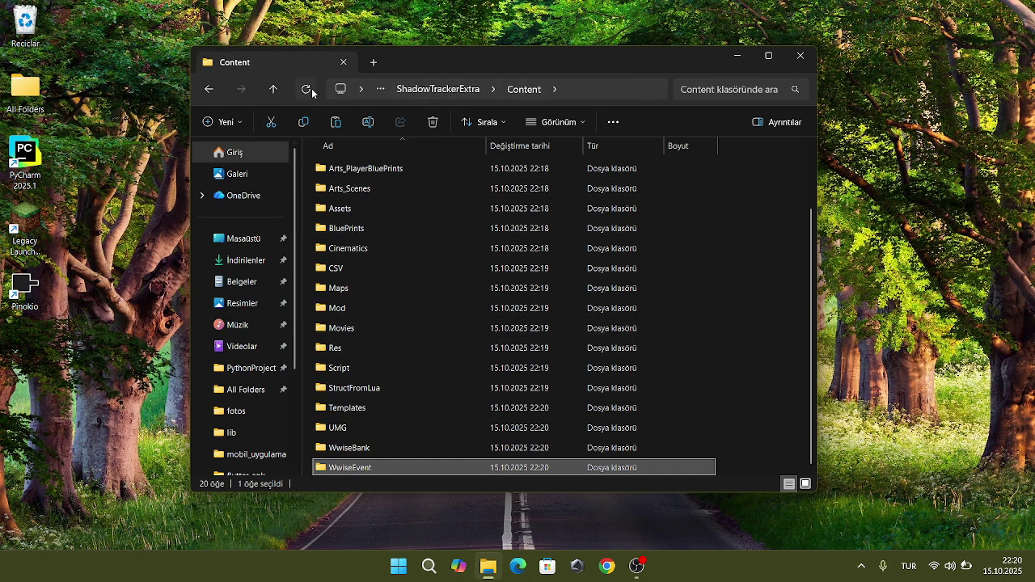
Step: Review the full list of unpacked Content folders, go up to ShadowTrackerExtra, and close the folder window
scroll(452, 289, "up", 2)
scroll(501, 320, "down", 2)
left_click_drag(710, 471, 572, 458)
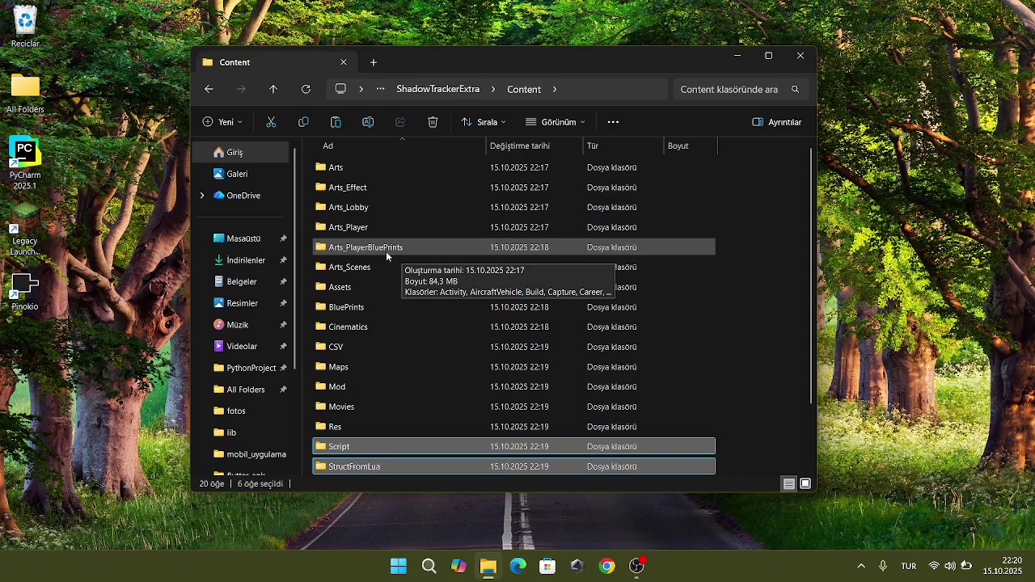
left_click(454, 91)
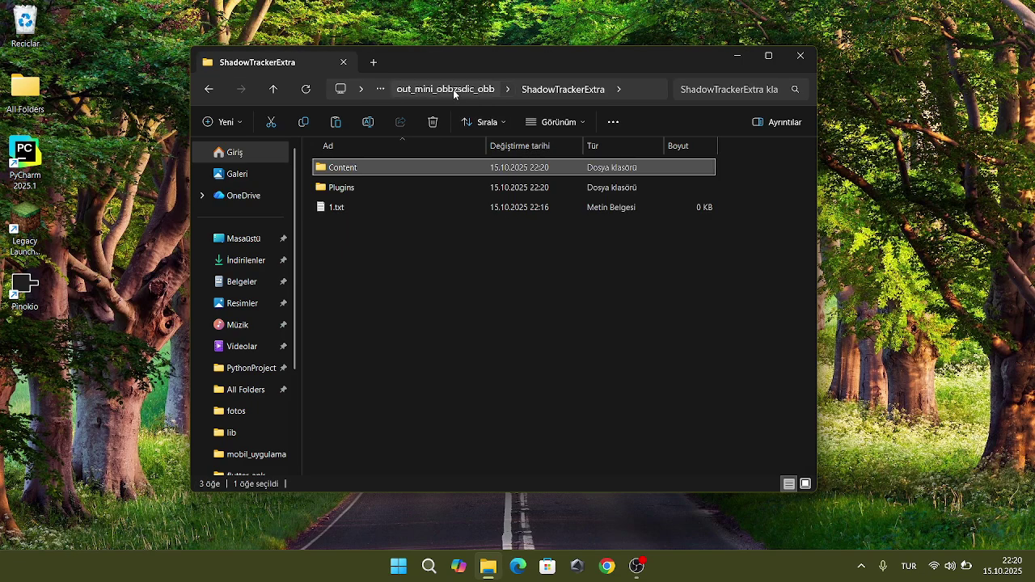
left_click(799, 57)
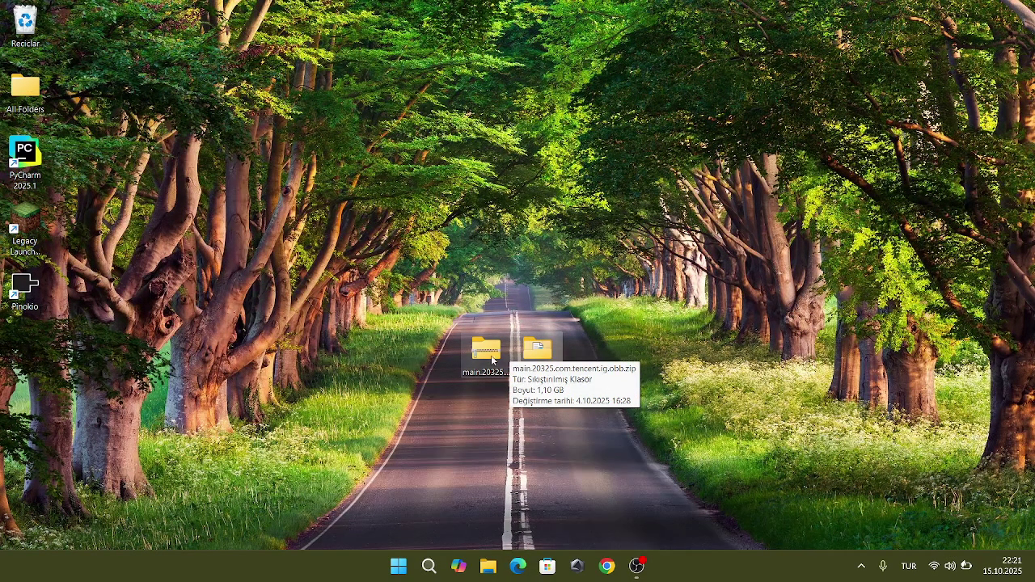
left_click_drag(406, 310, 613, 441)
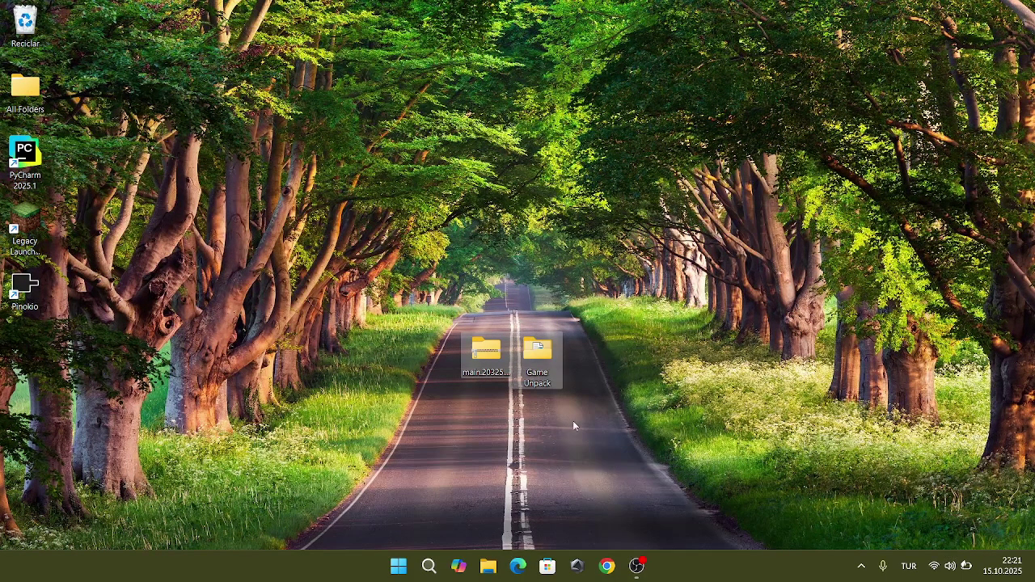
left_click_drag(606, 309, 533, 451)
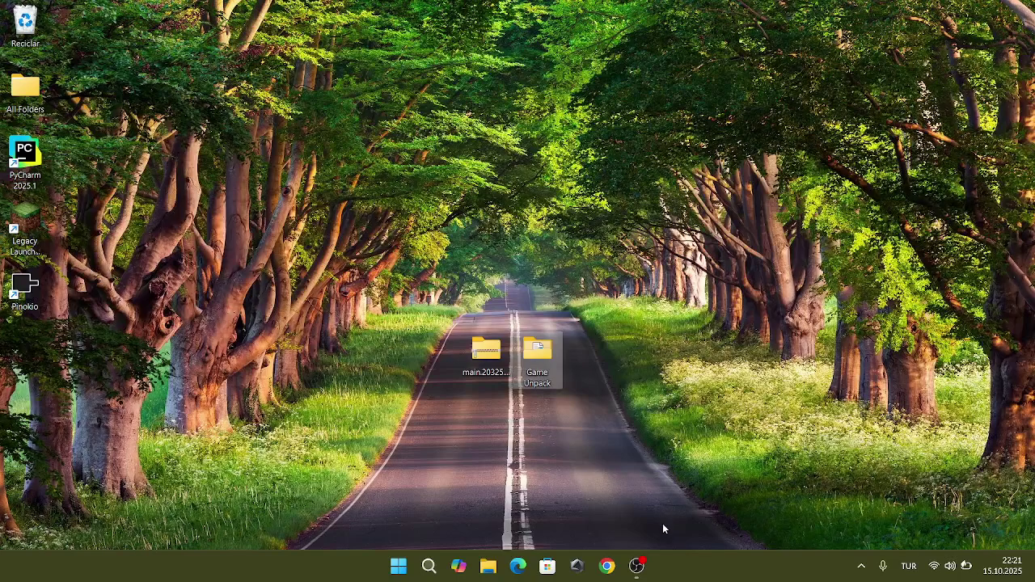
left_click(637, 566)
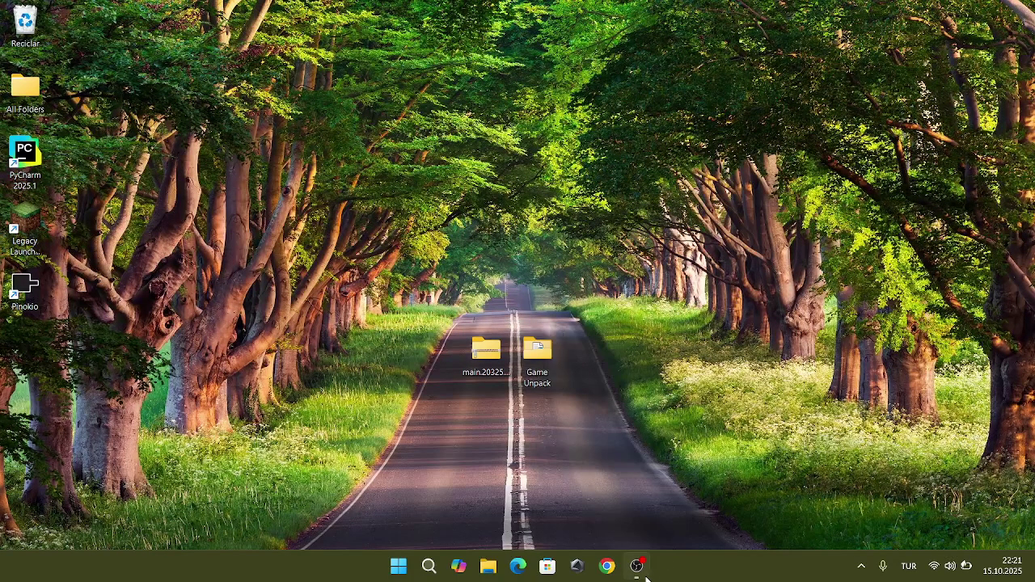